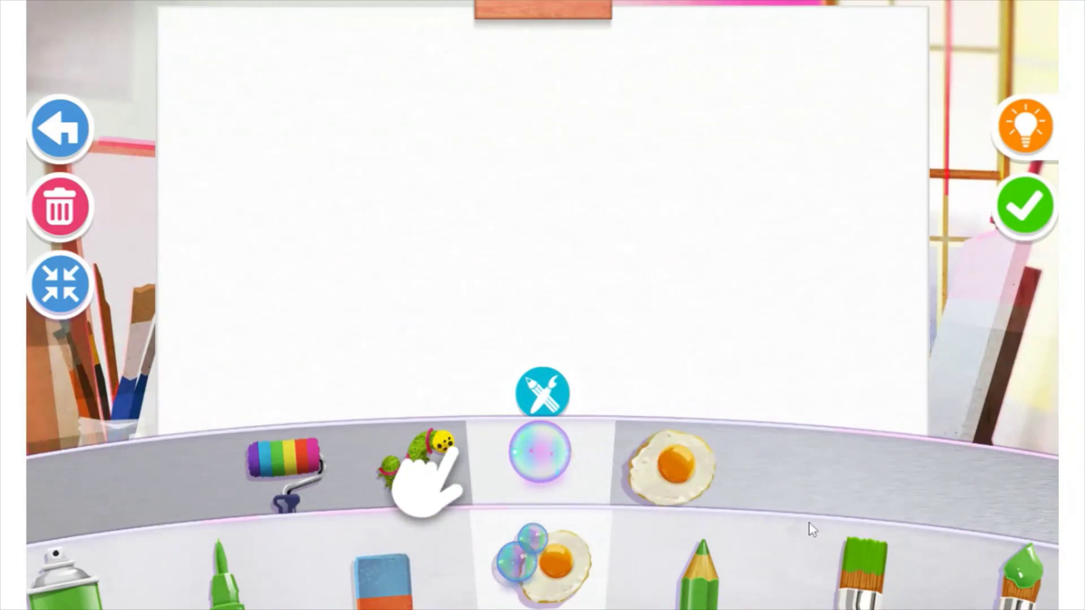
Make the palette knife the active tool with light blue centred in the paint row.
left_click(864, 579)
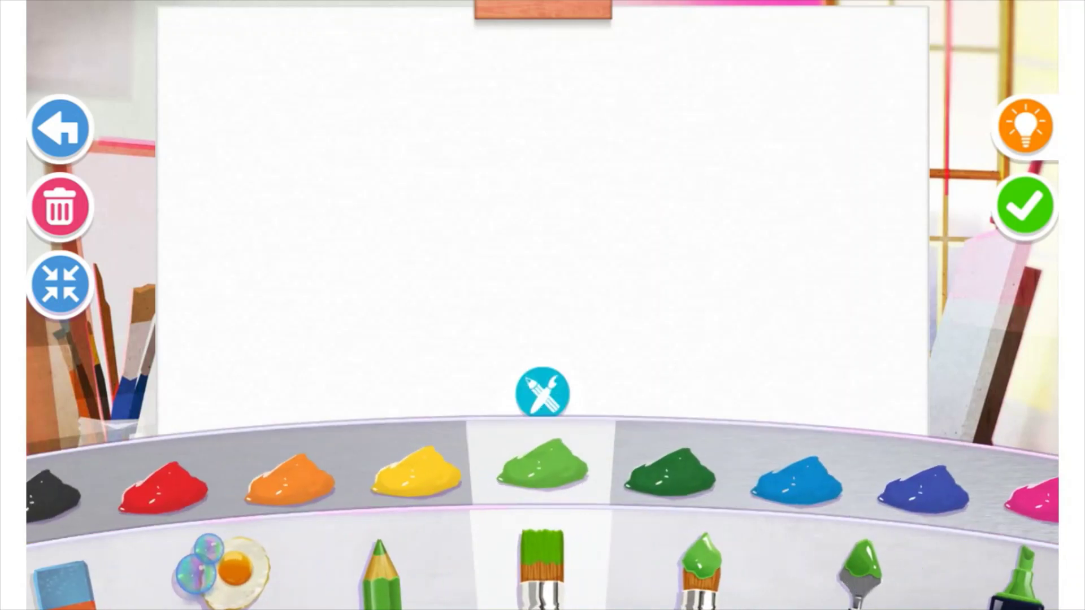
left_click(862, 587)
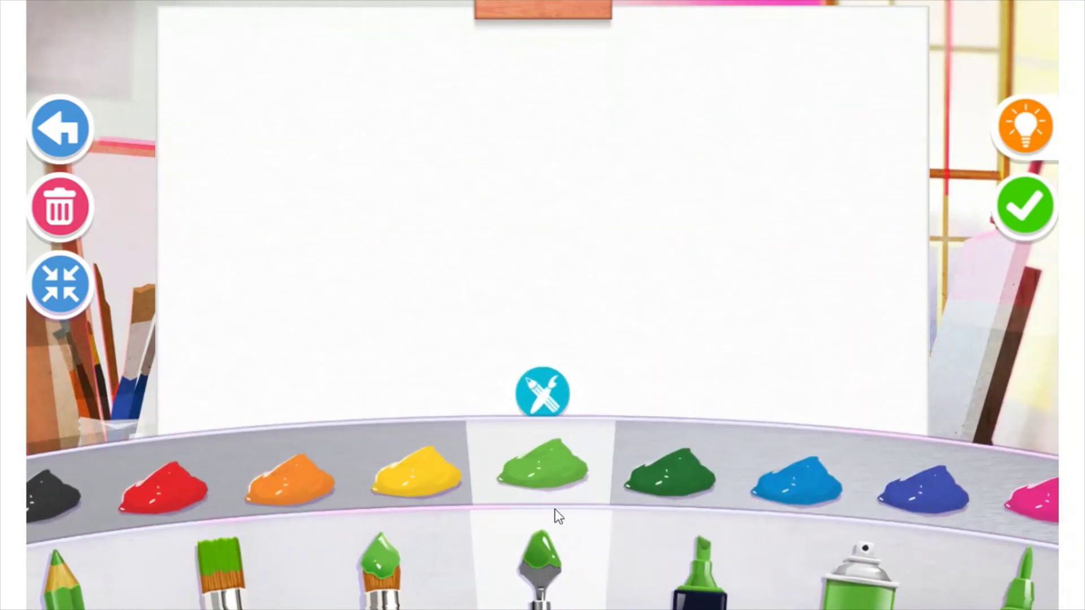
mouse_move(563, 484)
left_mouse_down()
mouse_move(172, 494)
mouse_move(340, 558)
mouse_move(389, 550)
mouse_move(322, 553)
left_mouse_up()
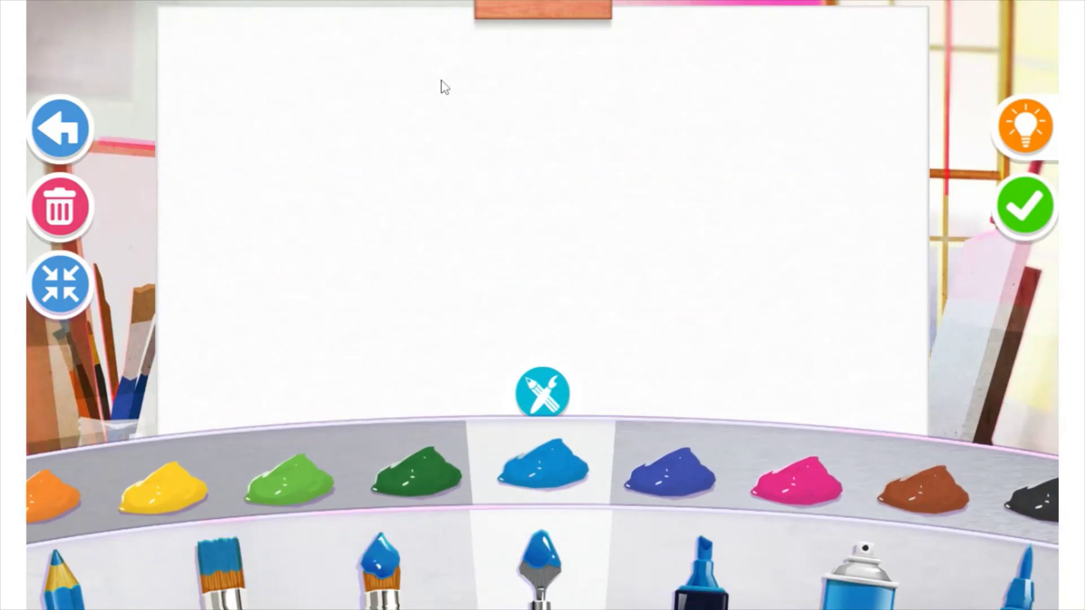
Paint a rough light blue sky band across the canvas top, then load dark blue paint.
mouse_move(177, 39)
left_mouse_down()
mouse_move(375, 51)
mouse_move(170, 29)
mouse_move(691, 5)
mouse_move(313, 18)
mouse_move(391, 10)
mouse_move(892, 37)
mouse_move(403, 27)
mouse_move(794, 38)
mouse_move(905, 21)
mouse_move(897, 50)
mouse_move(601, 44)
mouse_move(235, 79)
mouse_move(131, 57)
mouse_move(448, 65)
mouse_move(150, 78)
mouse_move(389, 124)
mouse_move(147, 120)
mouse_move(397, 149)
mouse_move(477, 120)
mouse_move(423, 88)
mouse_move(581, 37)
mouse_move(643, 44)
mouse_move(546, 73)
mouse_move(879, 48)
left_mouse_up()
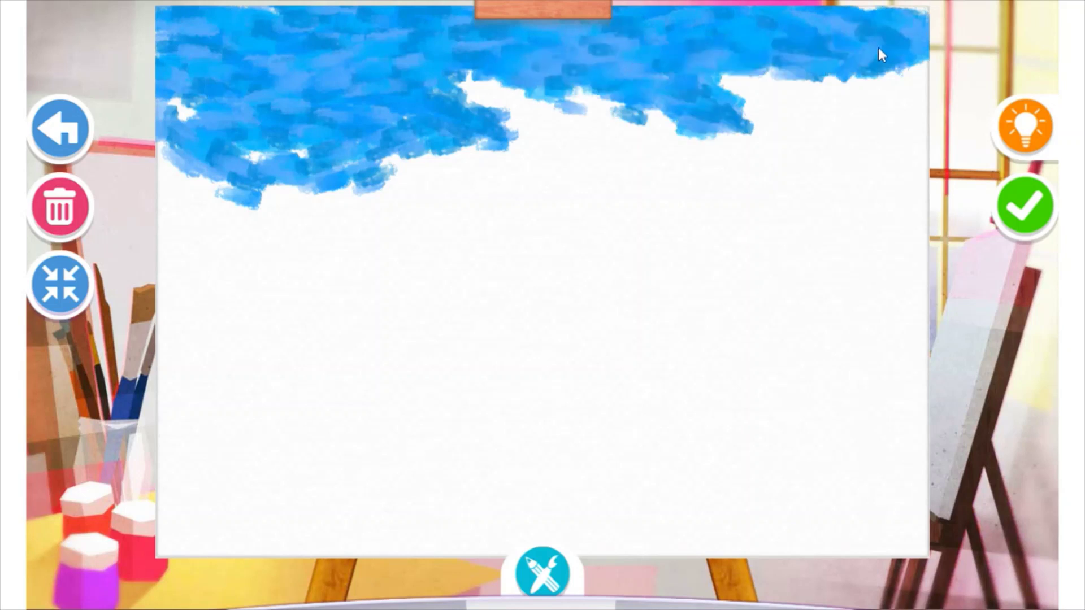
left_click(540, 571)
left_click(666, 487)
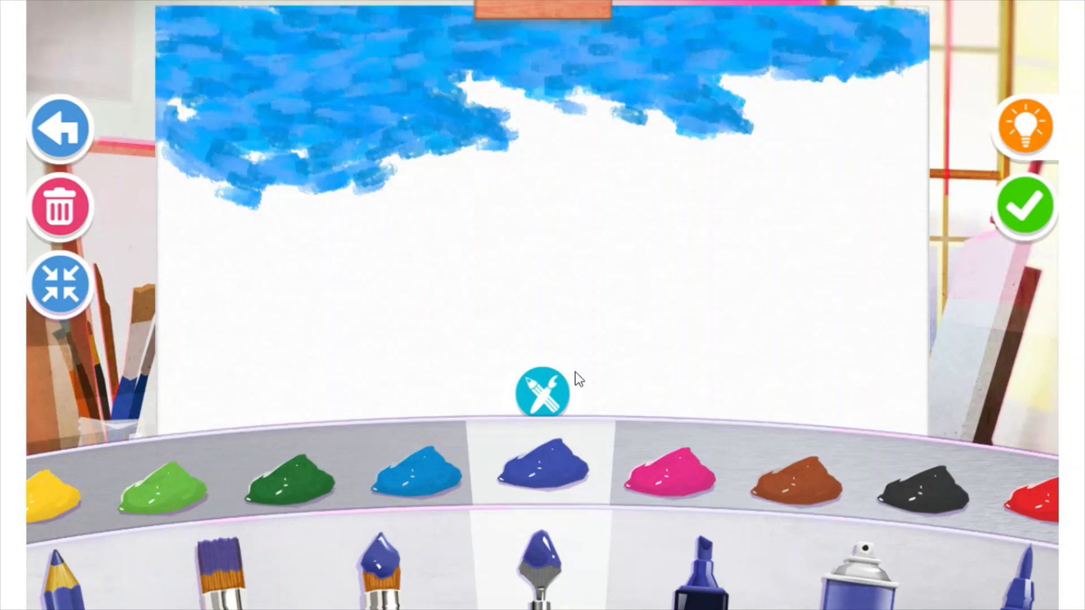
Paint a jagged brown mountain ridge from the left edge over the peaks to the right edge.
left_click(831, 483)
mouse_move(170, 201)
left_mouse_down()
mouse_move(280, 235)
mouse_move(335, 240)
mouse_move(348, 204)
mouse_move(377, 177)
mouse_move(413, 167)
mouse_move(432, 199)
mouse_move(457, 210)
mouse_move(609, 76)
mouse_move(606, 128)
mouse_move(640, 176)
left_mouse_up()
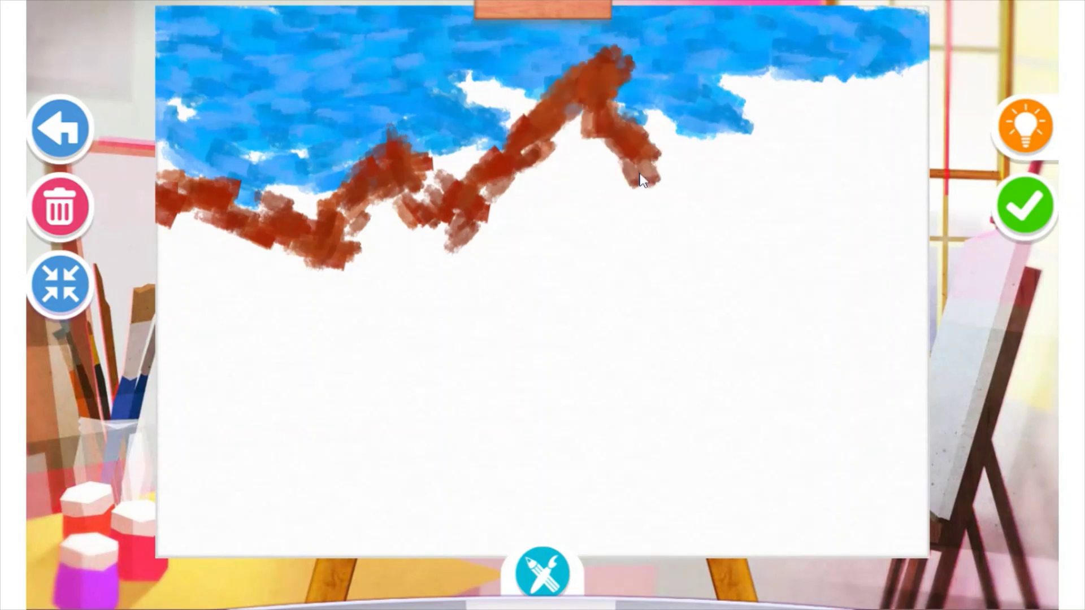
mouse_move(698, 124)
left_mouse_down()
mouse_move(732, 189)
mouse_move(814, 243)
mouse_move(887, 209)
mouse_move(938, 252)
left_mouse_up()
Fill the remaining white sky with light blue down to the ridge.
left_click(555, 572)
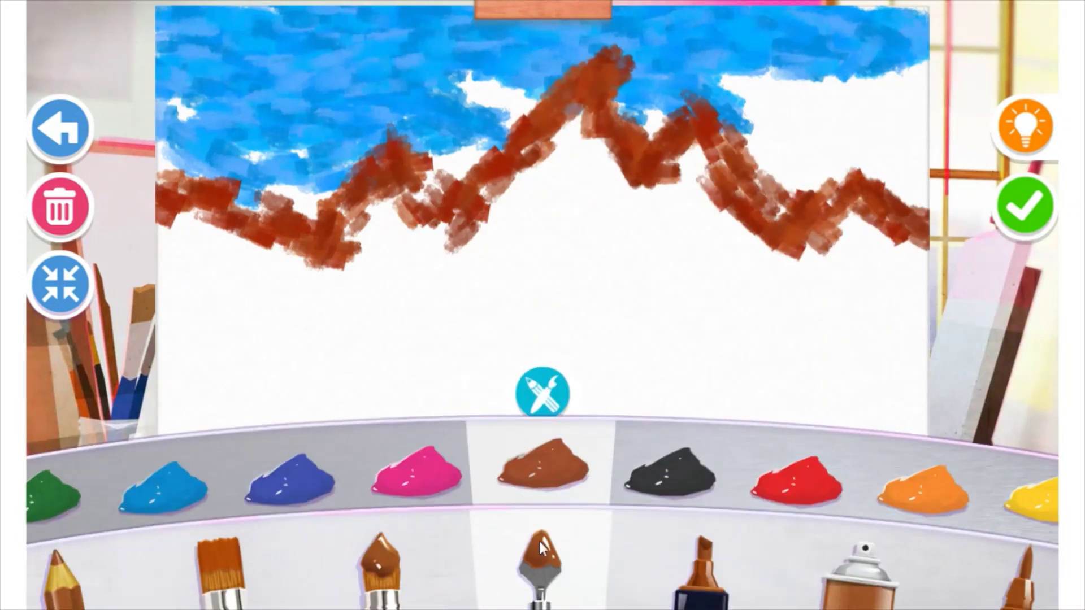
left_click(249, 491)
left_click(209, 490)
mouse_move(730, 113)
left_mouse_down()
mouse_move(809, 172)
mouse_move(785, 113)
mouse_move(728, 68)
mouse_move(847, 111)
mouse_move(796, 147)
mouse_move(808, 169)
left_mouse_up()
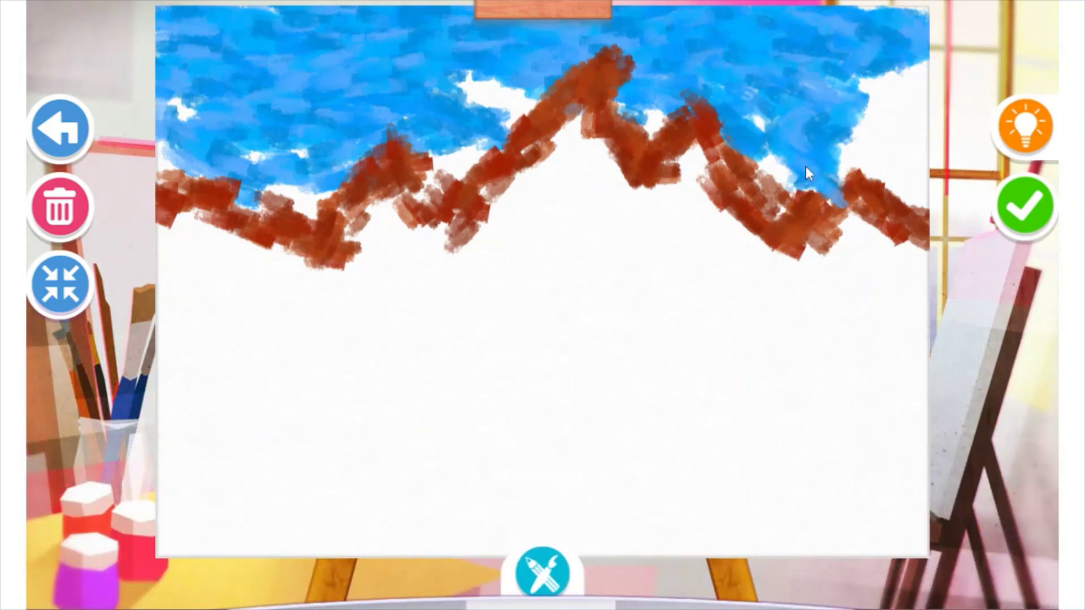
mouse_move(875, 150)
left_mouse_down()
mouse_move(901, 167)
mouse_move(840, 74)
mouse_move(928, 61)
mouse_move(907, 95)
mouse_move(914, 120)
mouse_move(864, 72)
mouse_move(909, 122)
mouse_move(924, 221)
left_mouse_up()
left_click_drag(652, 119, 645, 107)
mouse_move(524, 81)
left_mouse_down()
mouse_move(464, 144)
mouse_move(471, 87)
left_mouse_up()
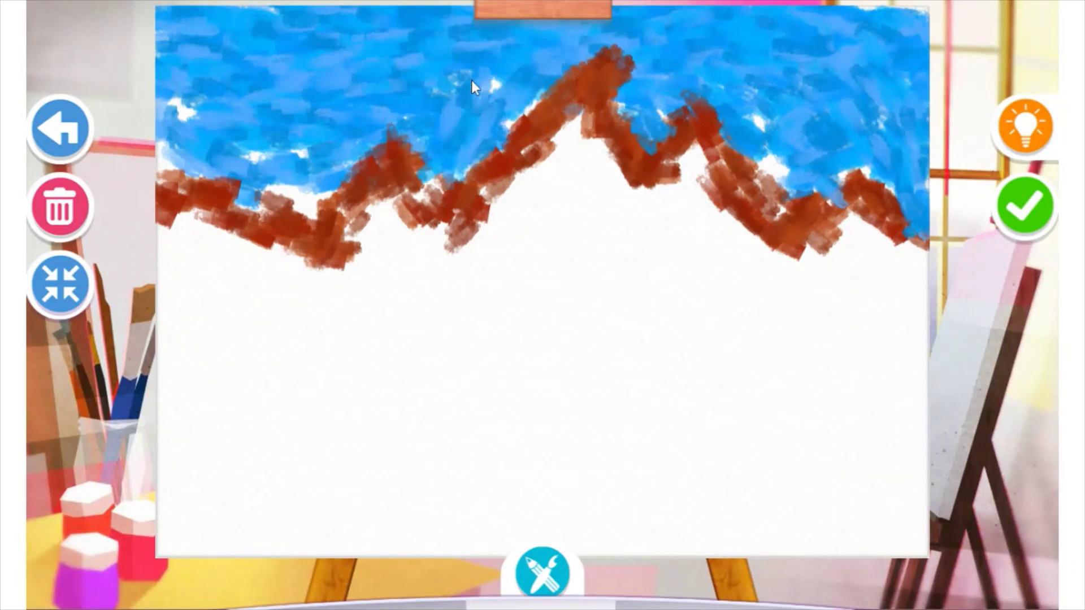
left_click_drag(293, 184, 249, 155)
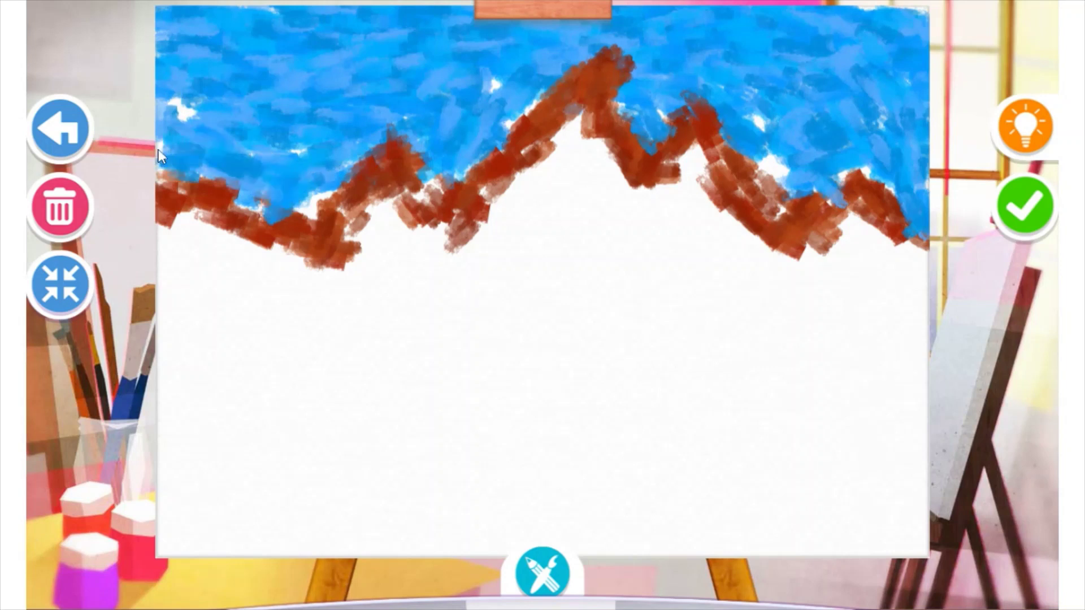
left_click(544, 568)
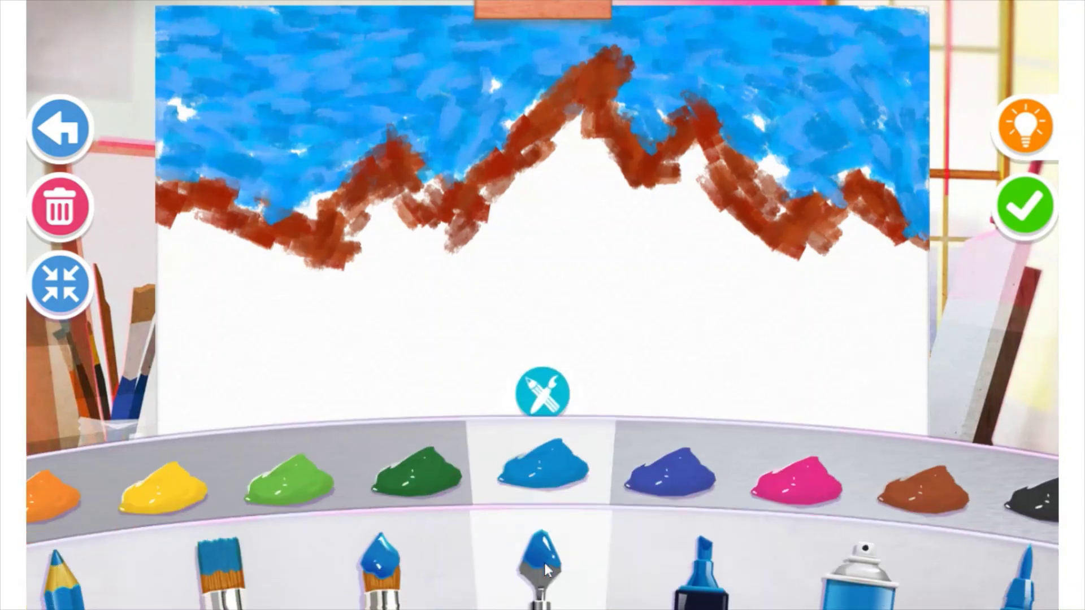
Thicken the left, central and right mountains with brown paint below the ridge.
left_click(947, 502)
mouse_move(169, 213)
left_mouse_down()
mouse_move(290, 251)
mouse_move(186, 222)
mouse_move(217, 251)
mouse_move(314, 270)
mouse_move(398, 196)
mouse_move(384, 209)
mouse_move(474, 262)
mouse_move(553, 185)
left_mouse_up()
mouse_move(605, 87)
left_mouse_down()
mouse_move(638, 187)
mouse_move(582, 148)
mouse_move(502, 199)
mouse_move(690, 170)
mouse_move(739, 228)
mouse_move(826, 282)
mouse_move(809, 251)
mouse_move(853, 215)
left_mouse_up()
left_click_drag(912, 255, 858, 220)
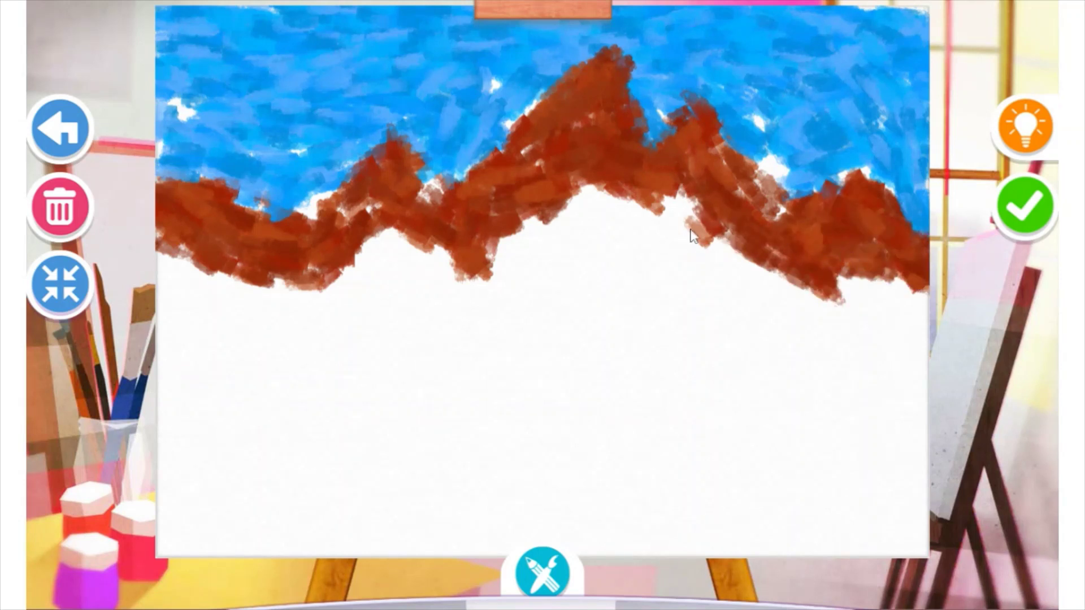
mouse_move(587, 189)
left_mouse_down()
mouse_move(465, 256)
mouse_move(391, 253)
left_mouse_up()
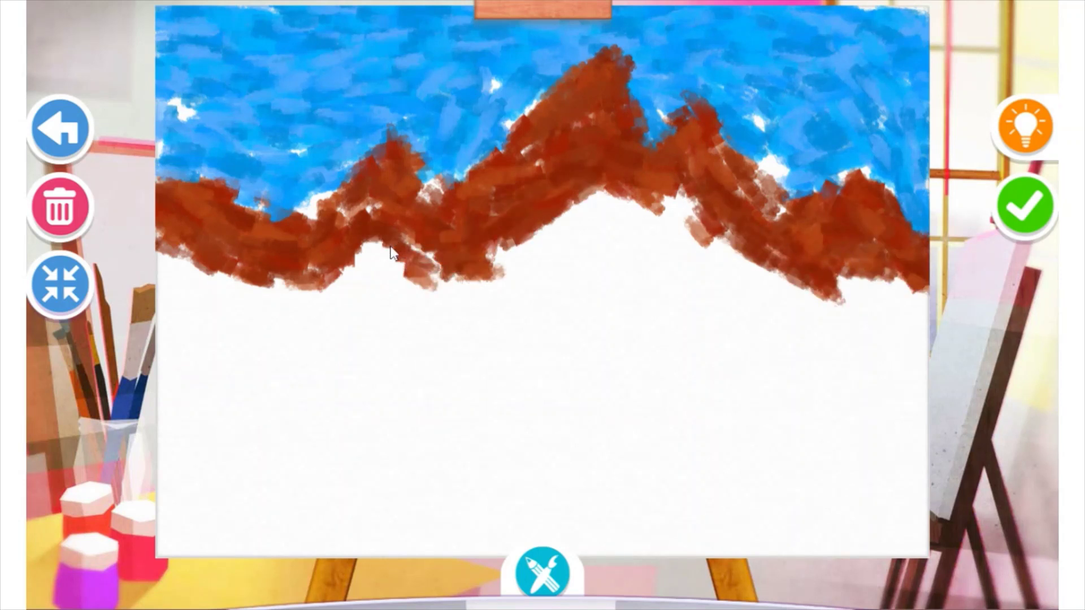
left_click(544, 557)
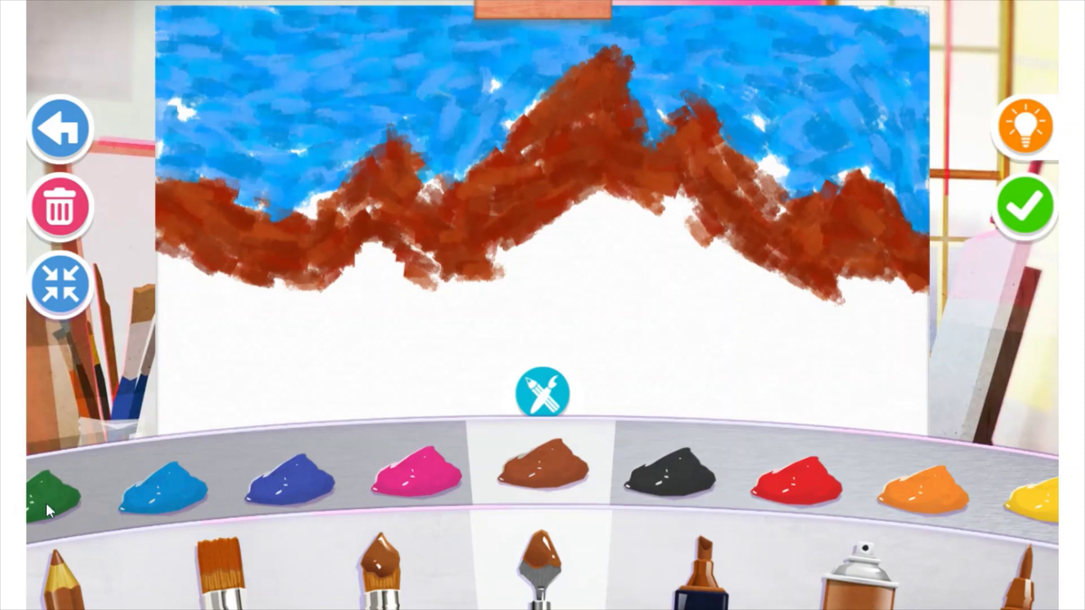
Paint a band of dark green trees across the lower canvas.
left_click(55, 498)
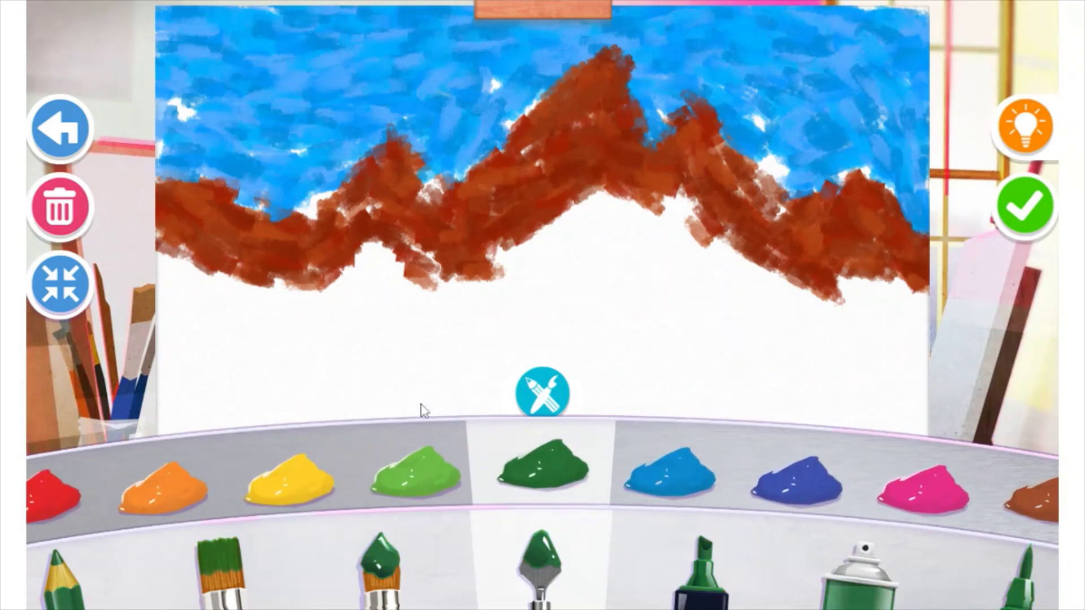
mouse_move(164, 353)
left_mouse_down()
mouse_move(252, 368)
mouse_move(267, 391)
mouse_move(291, 387)
mouse_move(331, 326)
mouse_move(397, 323)
mouse_move(428, 377)
mouse_move(498, 363)
mouse_move(544, 383)
mouse_move(572, 372)
mouse_move(566, 295)
mouse_move(618, 275)
mouse_move(640, 313)
mouse_move(678, 267)
mouse_move(709, 268)
mouse_move(691, 357)
mouse_move(722, 376)
mouse_move(768, 355)
mouse_move(763, 401)
mouse_move(812, 438)
mouse_move(860, 406)
mouse_move(901, 414)
mouse_move(919, 440)
left_mouse_up()
mouse_move(163, 377)
left_mouse_down()
mouse_move(158, 419)
mouse_move(196, 371)
mouse_move(212, 388)
mouse_move(187, 420)
mouse_move(224, 384)
mouse_move(268, 411)
mouse_move(323, 393)
mouse_move(362, 332)
mouse_move(487, 404)
mouse_move(369, 365)
mouse_move(492, 398)
mouse_move(488, 382)
mouse_move(500, 380)
mouse_move(602, 392)
mouse_move(609, 331)
mouse_move(581, 301)
mouse_move(640, 351)
mouse_move(666, 303)
mouse_move(678, 336)
mouse_move(643, 427)
mouse_move(370, 392)
mouse_move(338, 417)
mouse_move(468, 410)
mouse_move(492, 437)
mouse_move(586, 430)
mouse_move(666, 372)
mouse_move(640, 422)
mouse_move(547, 453)
mouse_move(557, 439)
mouse_move(631, 445)
mouse_move(746, 385)
mouse_move(716, 404)
mouse_move(781, 419)
mouse_move(801, 456)
mouse_move(837, 456)
mouse_move(894, 403)
mouse_move(875, 432)
left_mouse_up()
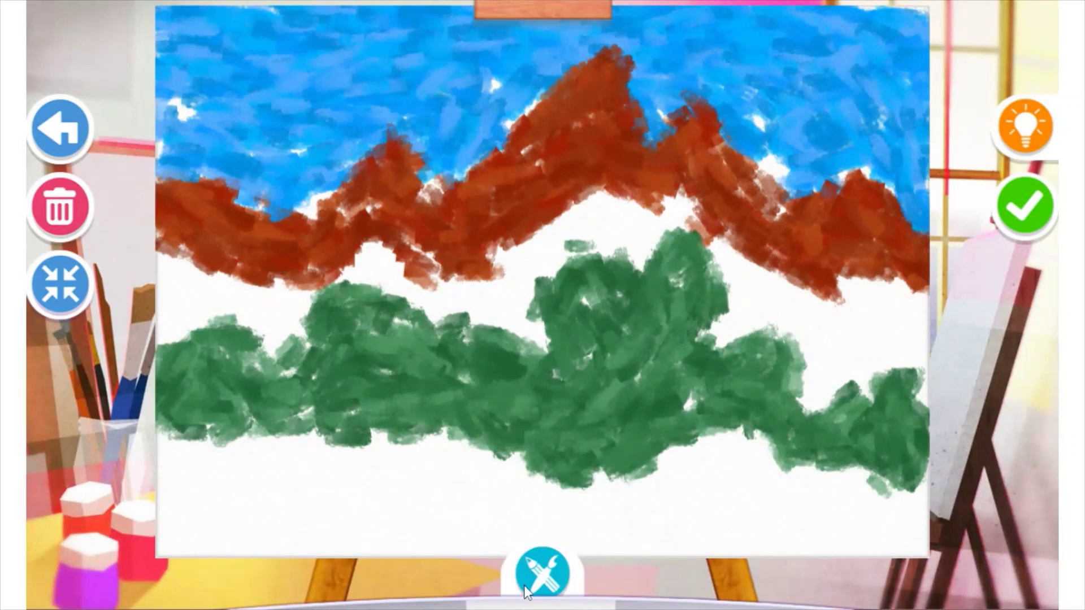
Fill the white gaps along the left edge and at the right with brown.
left_click(524, 586)
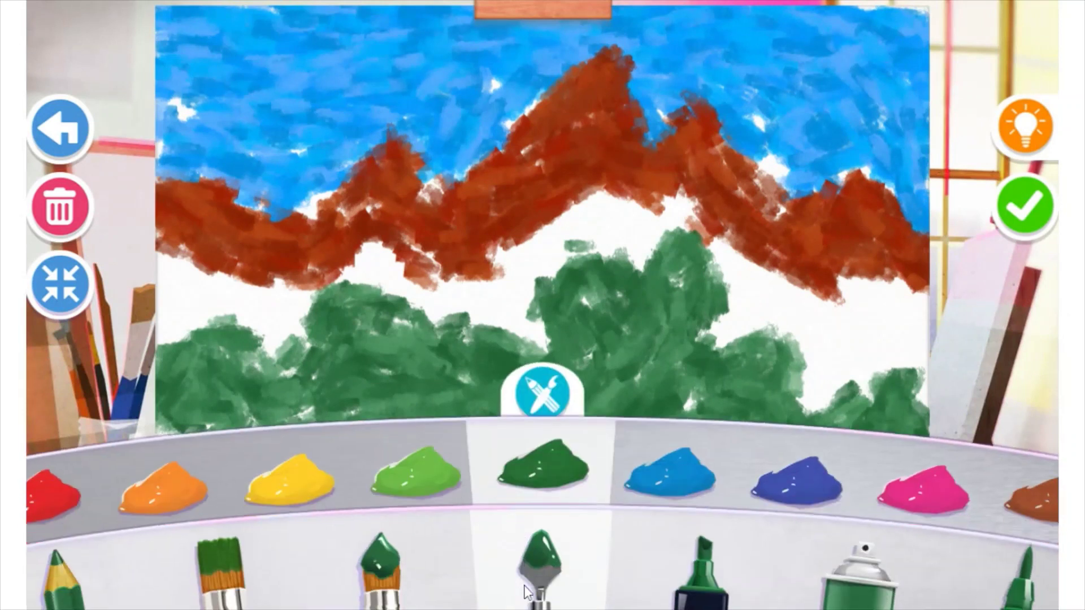
left_click(1024, 489)
mouse_move(170, 268)
left_mouse_down()
mouse_move(166, 331)
mouse_move(212, 271)
mouse_move(180, 320)
mouse_move(225, 300)
mouse_move(280, 332)
mouse_move(305, 286)
mouse_move(249, 301)
mouse_move(255, 288)
mouse_move(381, 270)
mouse_move(439, 291)
mouse_move(410, 294)
mouse_move(414, 285)
mouse_move(455, 301)
mouse_move(494, 298)
mouse_move(527, 324)
mouse_move(465, 270)
mouse_move(508, 280)
mouse_move(561, 231)
mouse_move(520, 283)
mouse_move(558, 213)
mouse_move(607, 216)
mouse_move(634, 245)
mouse_move(564, 232)
mouse_move(648, 223)
mouse_move(685, 201)
mouse_move(642, 227)
mouse_move(635, 253)
mouse_move(676, 232)
mouse_move(727, 243)
mouse_move(746, 309)
mouse_move(721, 341)
mouse_move(756, 297)
mouse_move(731, 250)
mouse_move(749, 256)
mouse_move(775, 317)
mouse_move(758, 315)
mouse_move(786, 323)
mouse_move(813, 353)
mouse_move(814, 391)
mouse_move(797, 285)
left_mouse_up()
mouse_move(920, 345)
left_mouse_down()
mouse_move(822, 264)
mouse_move(890, 333)
left_mouse_up()
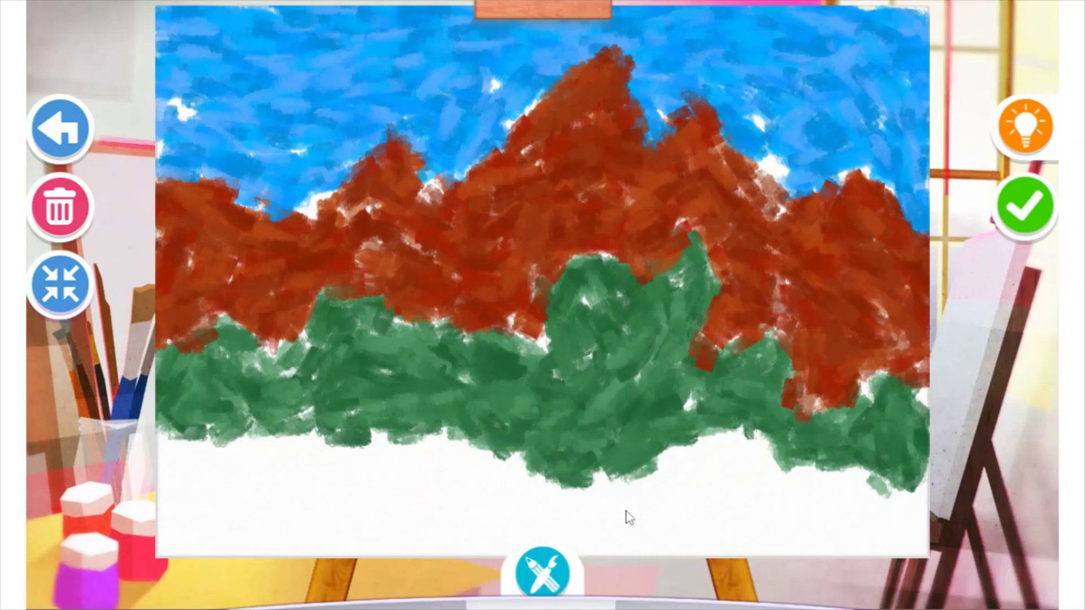
Cover brown patches at the left and centre with dark green, then load light green.
left_click(534, 572)
left_click(80, 500)
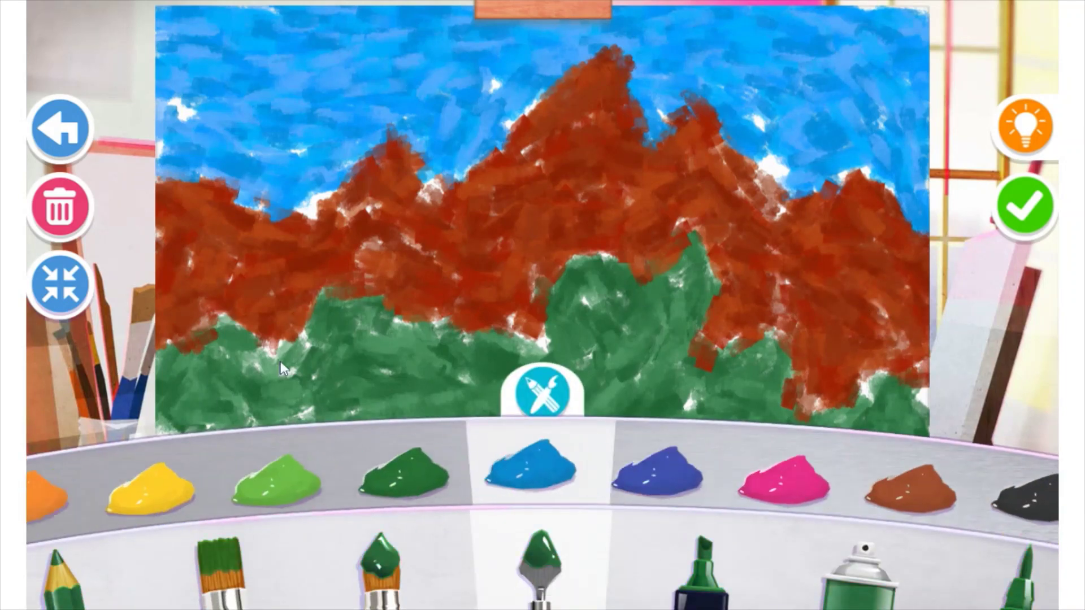
left_click_drag(174, 347, 182, 342)
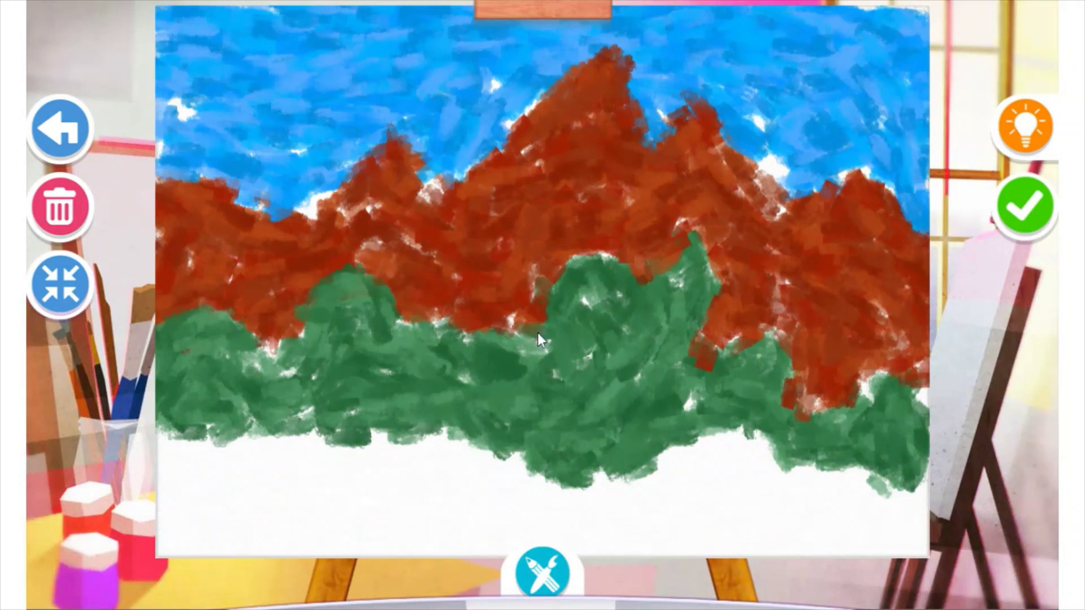
mouse_move(605, 253)
left_mouse_down()
mouse_move(619, 273)
mouse_move(679, 275)
left_mouse_up()
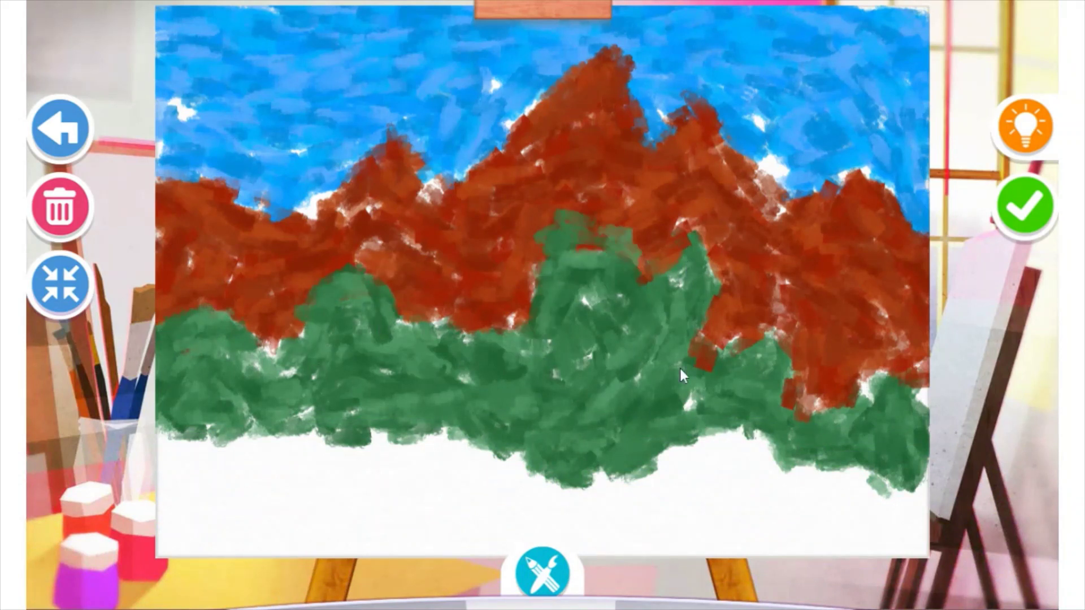
left_click(541, 573)
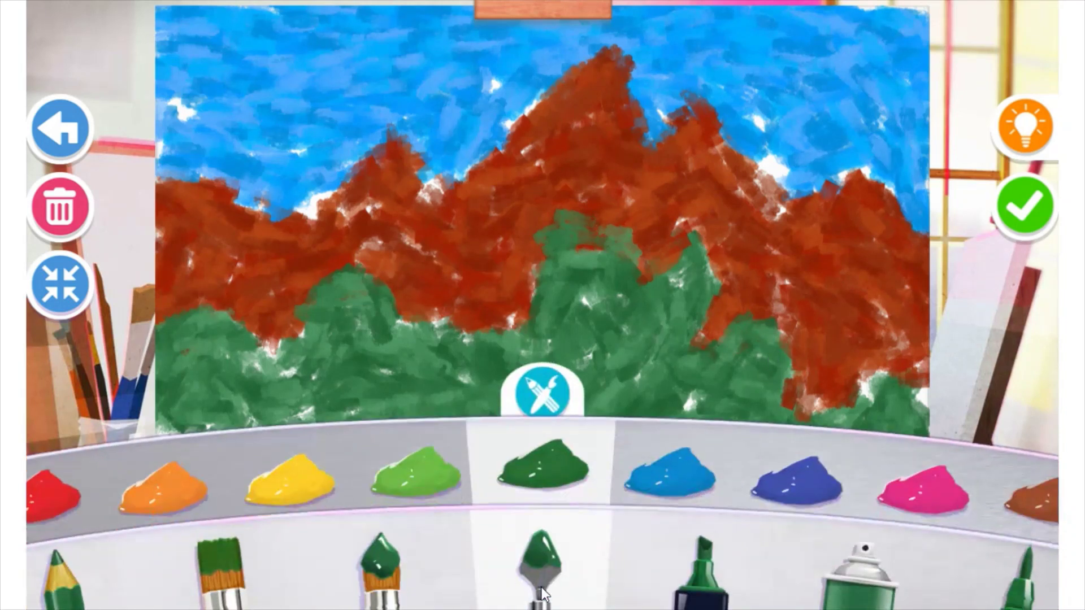
left_click(403, 484)
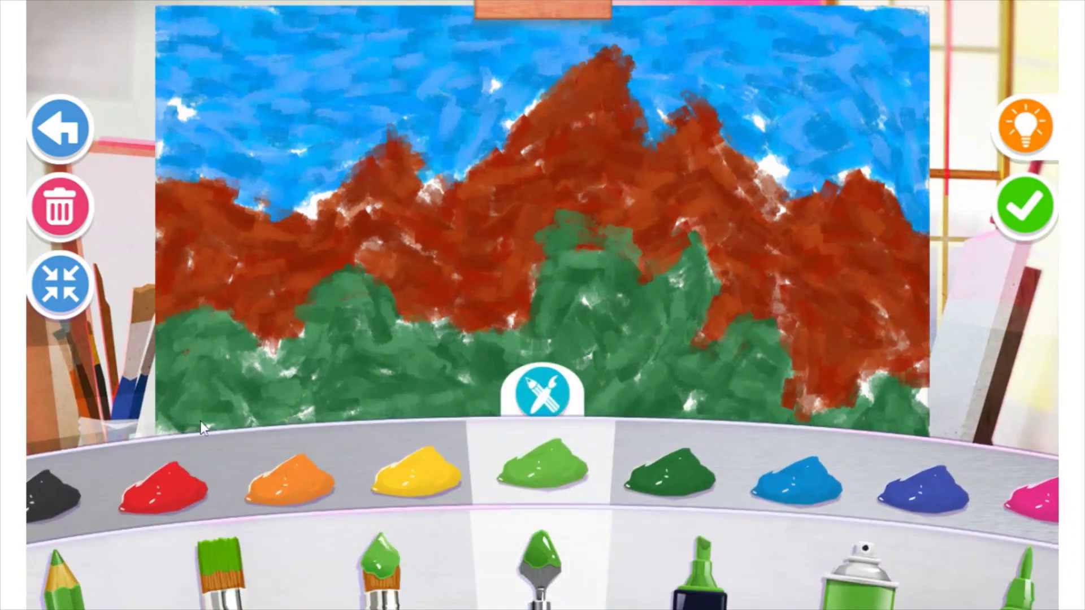
Paint a bright light green grass band across the full width of the canvas bottom.
left_click(522, 407)
mouse_move(296, 484)
left_mouse_down()
mouse_move(365, 489)
mouse_move(216, 469)
mouse_move(195, 441)
mouse_move(314, 455)
mouse_move(247, 435)
mouse_move(168, 482)
mouse_move(168, 523)
mouse_move(270, 511)
mouse_move(145, 525)
mouse_move(237, 537)
mouse_move(525, 480)
mouse_move(583, 487)
mouse_move(357, 521)
mouse_move(305, 540)
mouse_move(567, 511)
mouse_move(492, 444)
mouse_move(372, 446)
mouse_move(640, 511)
mouse_move(683, 443)
mouse_move(763, 454)
mouse_move(601, 481)
mouse_move(690, 525)
mouse_move(605, 546)
mouse_move(492, 536)
mouse_move(330, 544)
mouse_move(801, 538)
mouse_move(655, 550)
mouse_move(890, 525)
mouse_move(831, 493)
mouse_move(686, 501)
mouse_move(834, 479)
mouse_move(843, 497)
mouse_move(801, 533)
mouse_move(888, 536)
left_mouse_up()
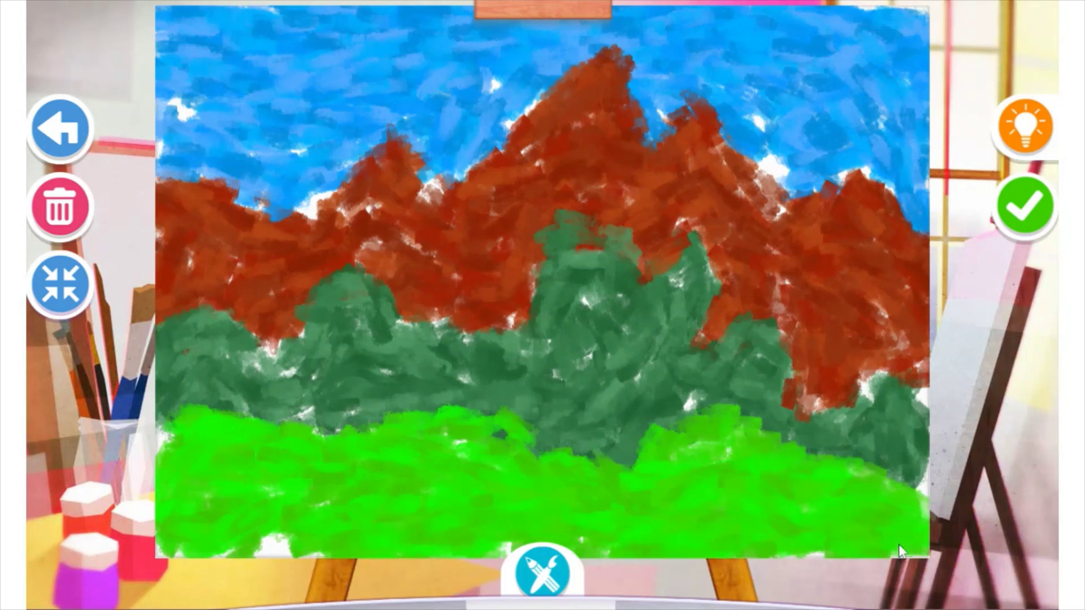
left_click(540, 580)
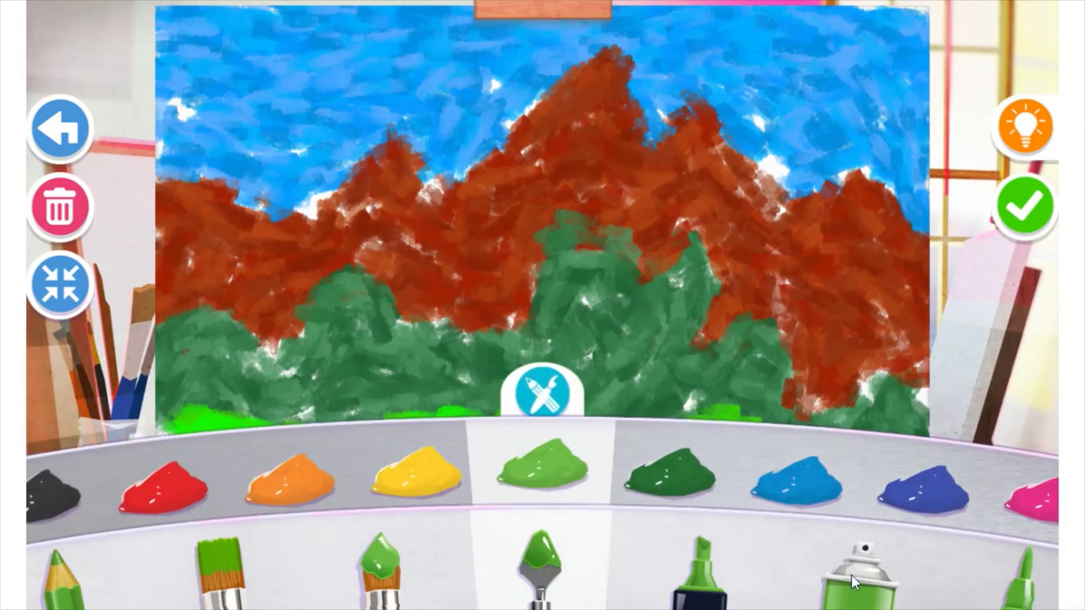
left_click_drag(626, 561, 491, 569)
Erase five cloud outlines into the blue sky above the mountains.
left_click(534, 582)
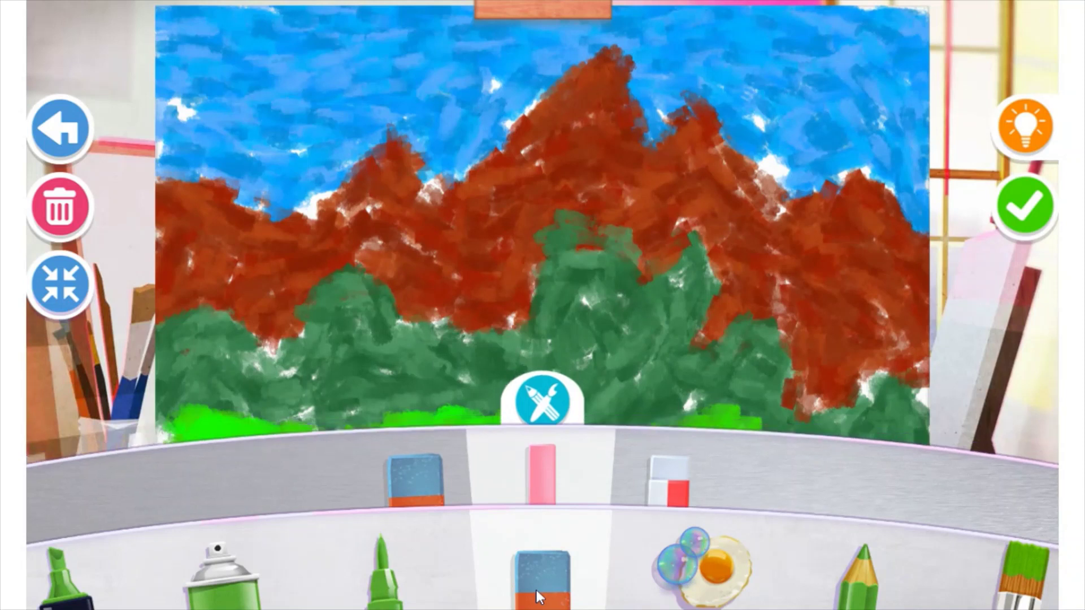
left_click_drag(246, 49, 236, 75)
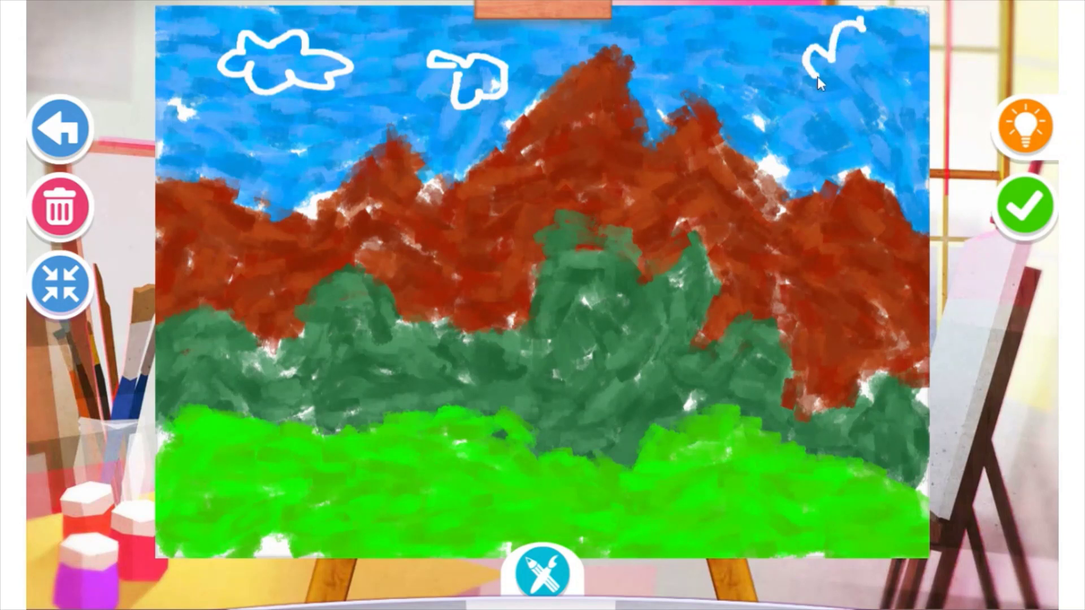
left_click_drag(922, 98, 928, 91)
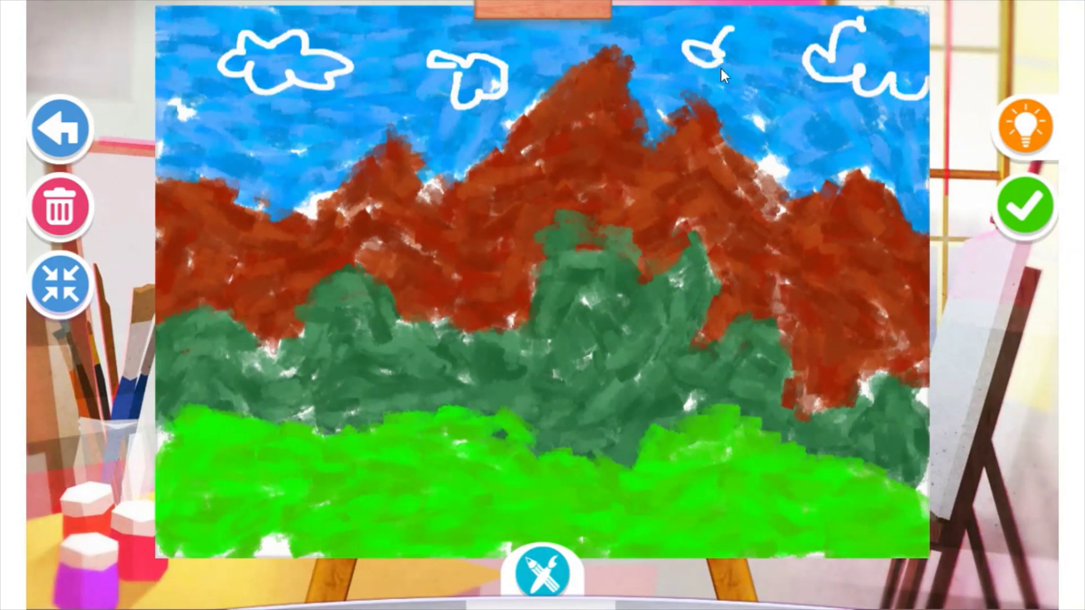
left_click_drag(724, 33, 728, 57)
left_click_drag(292, 164, 261, 144)
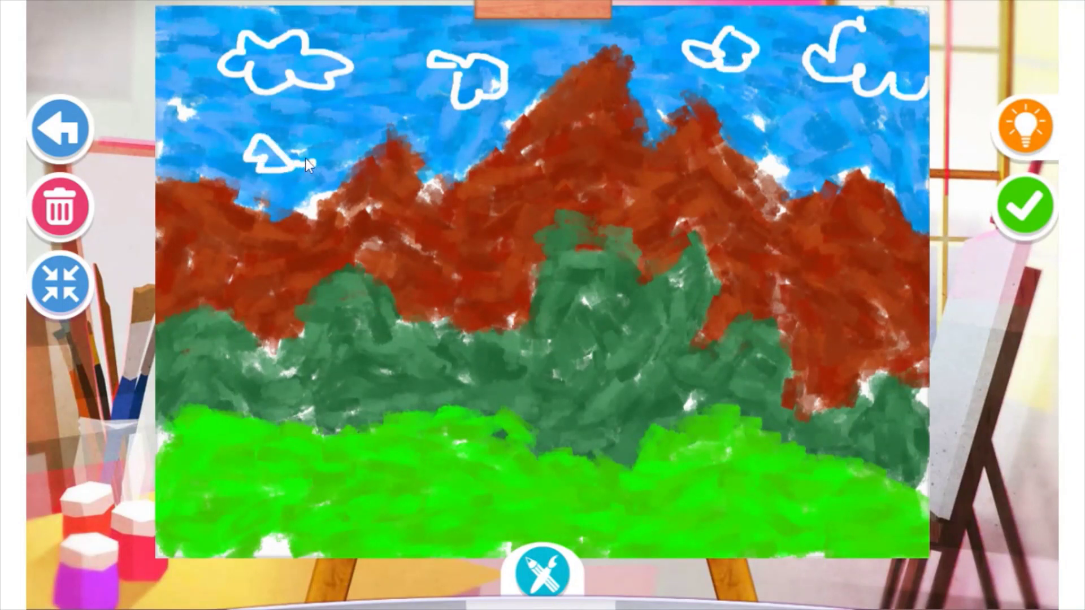
left_click(559, 579)
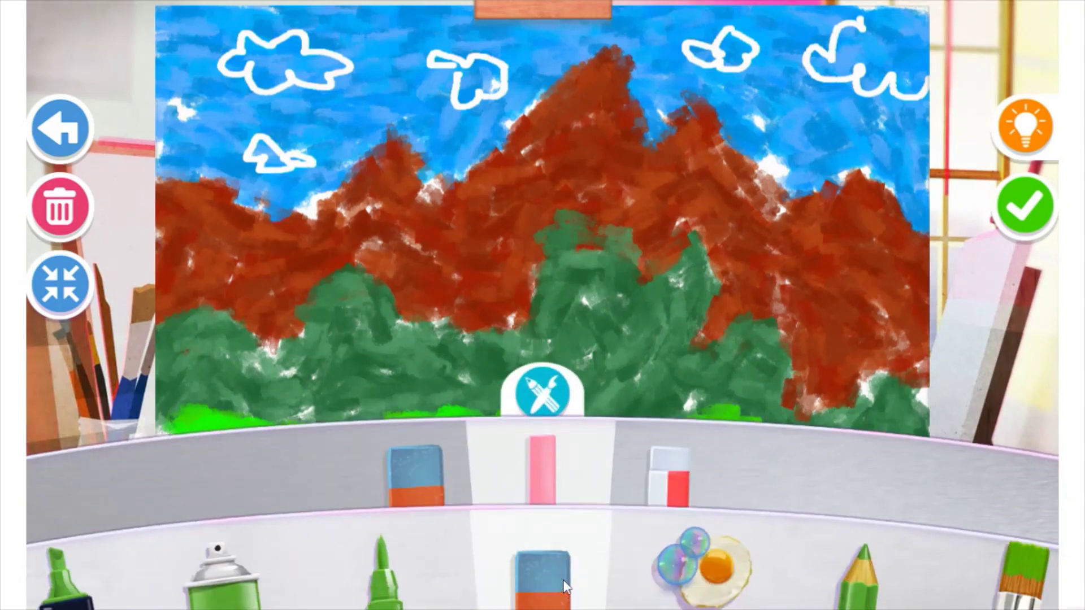
With a different eraser, whiten the top-left, small low, second, third and top-right clouds.
left_click(666, 475)
mouse_move(250, 52)
left_mouse_down()
mouse_move(252, 62)
mouse_move(249, 42)
left_mouse_up()
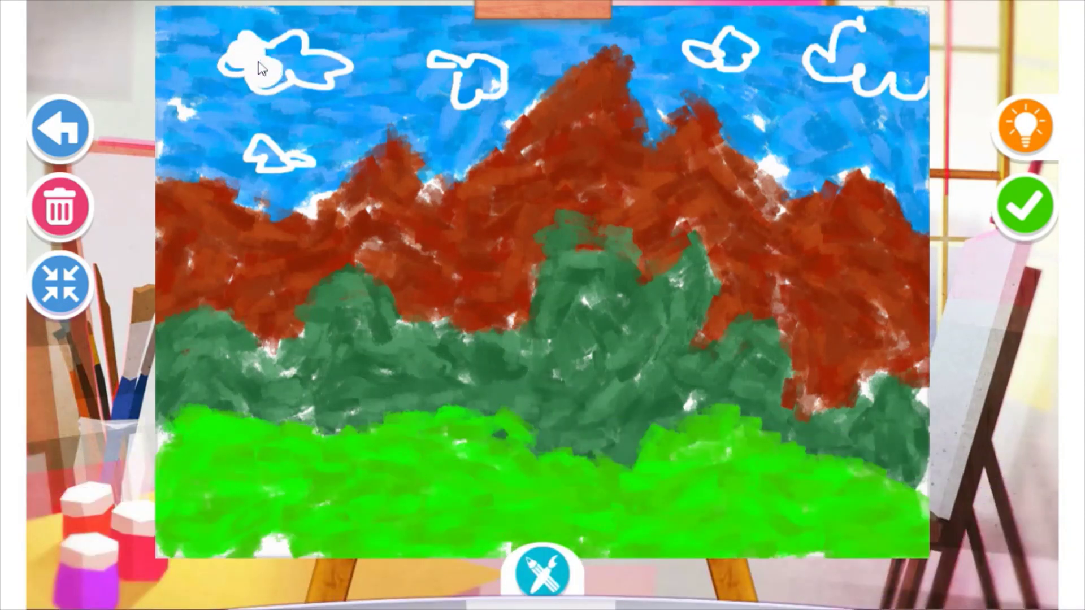
mouse_move(312, 74)
left_mouse_down()
mouse_move(288, 61)
mouse_move(293, 38)
mouse_move(273, 58)
left_mouse_up()
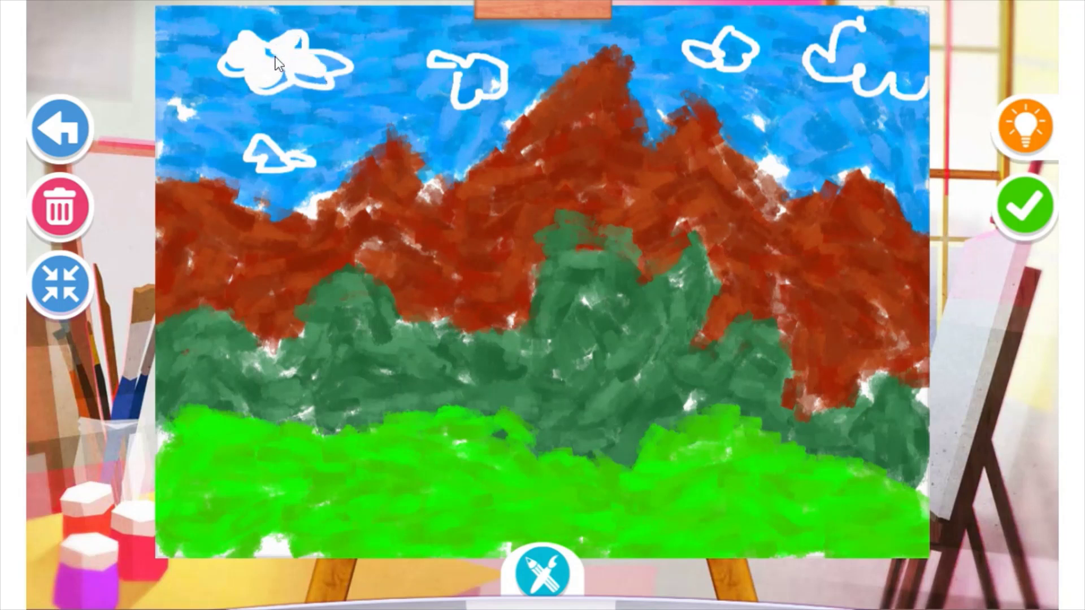
left_click_drag(260, 157, 302, 165)
mouse_move(472, 57)
left_mouse_down()
mouse_move(446, 67)
mouse_move(486, 70)
mouse_move(479, 92)
left_mouse_up()
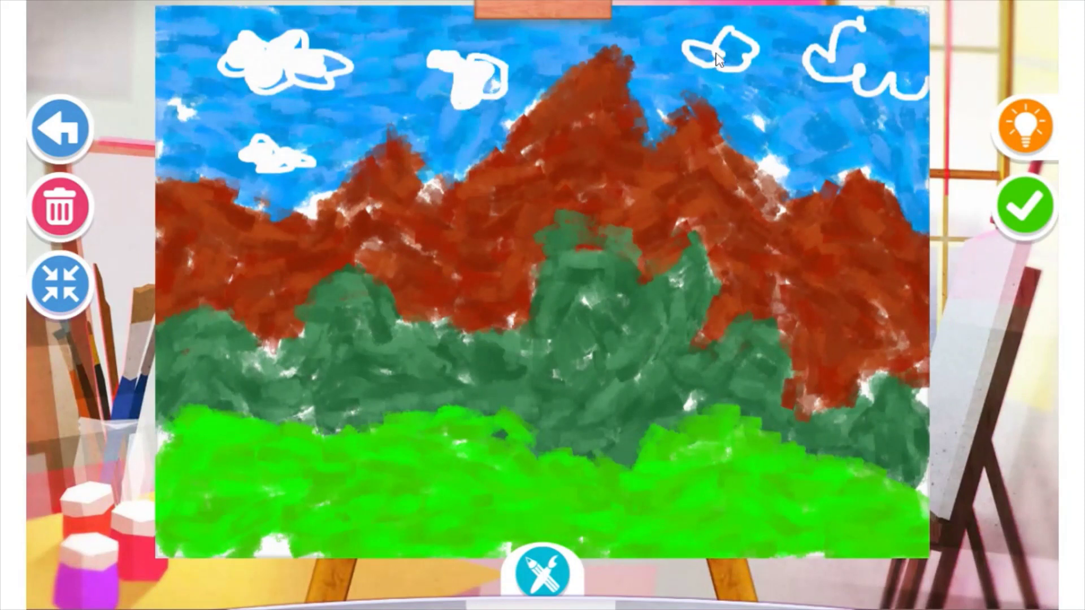
left_click_drag(699, 56, 719, 63)
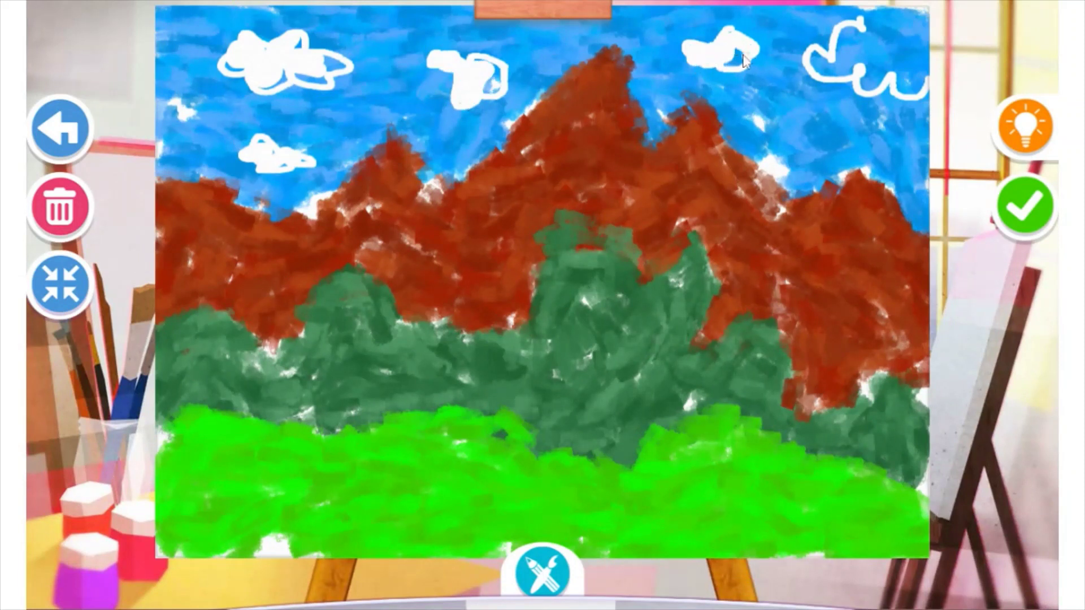
mouse_move(831, 74)
left_mouse_down()
mouse_move(847, 74)
mouse_move(862, 35)
mouse_move(856, 60)
mouse_move(911, 5)
mouse_move(877, 51)
left_mouse_up()
mouse_move(917, 39)
left_mouse_down()
mouse_move(863, 62)
mouse_move(921, 35)
left_mouse_up()
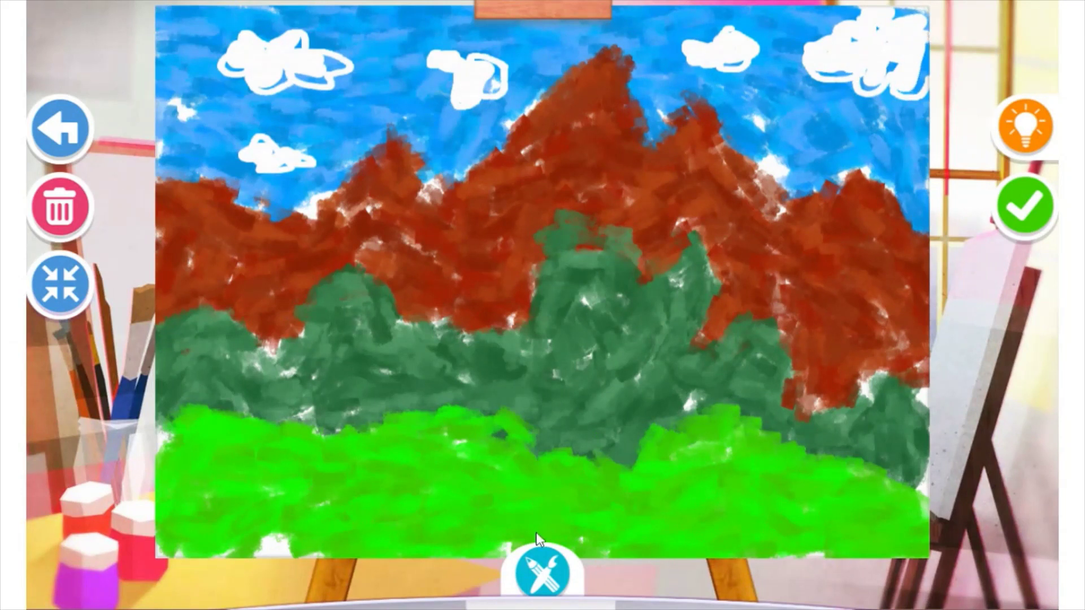
Switch to a black pencil and trace the mountain ridge from the left edge across the peaks.
left_click(530, 574)
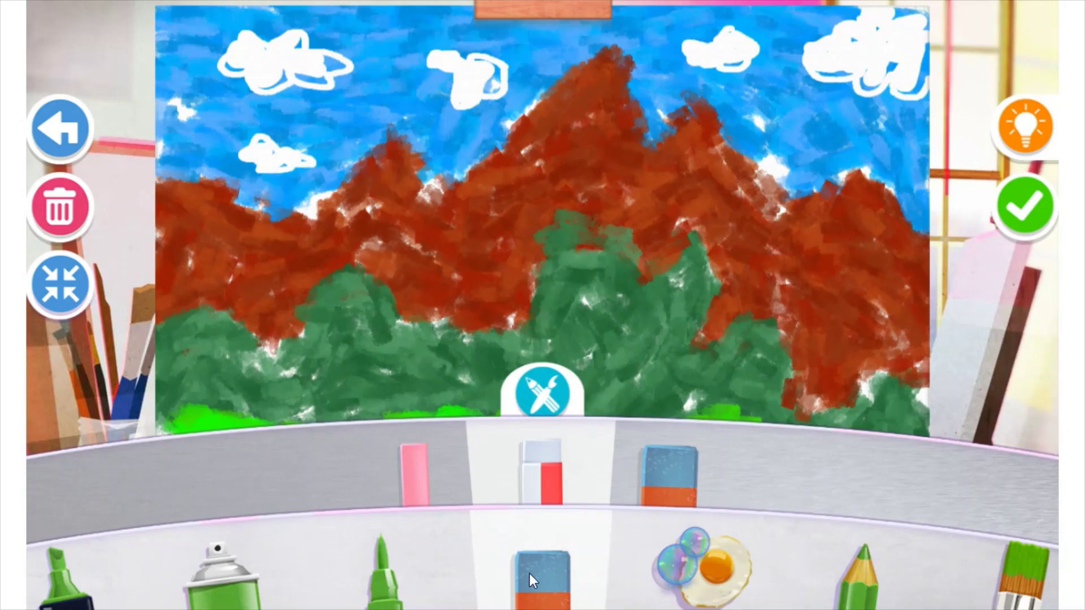
left_click(860, 592)
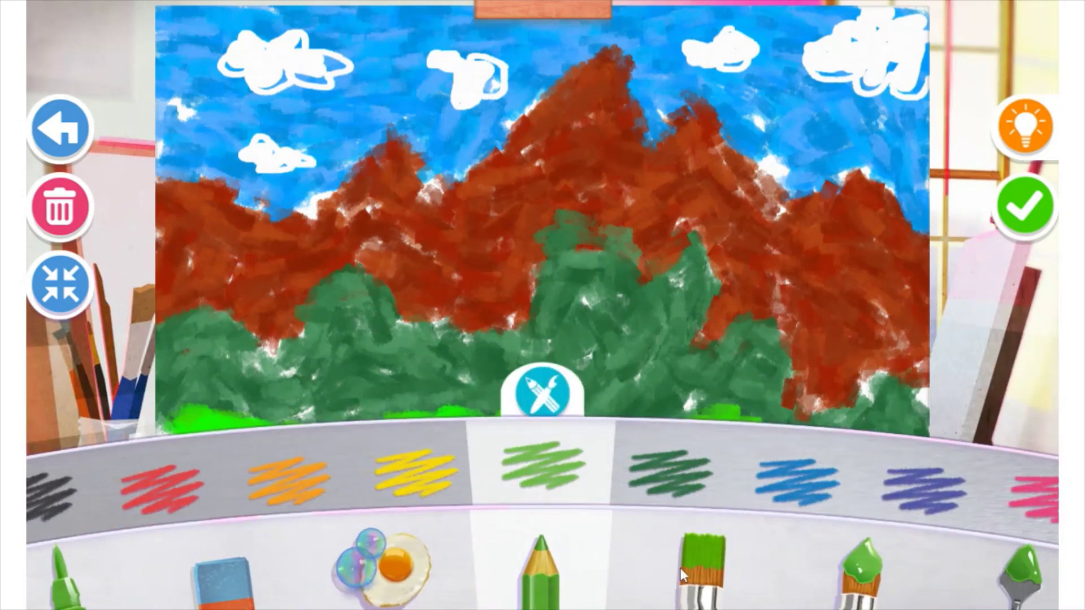
left_click(45, 497)
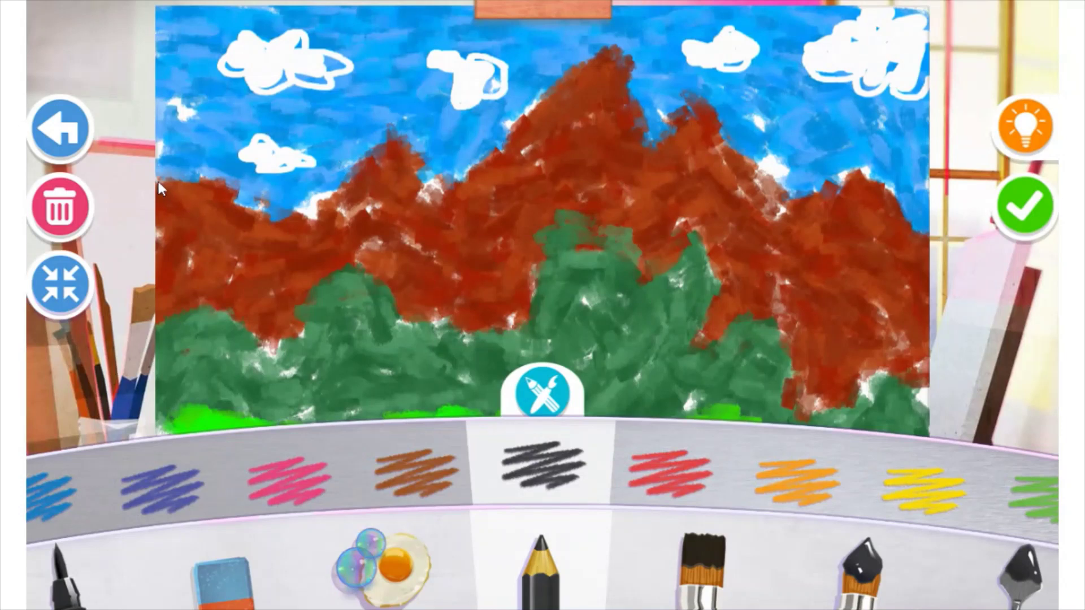
left_click_drag(158, 181, 177, 176)
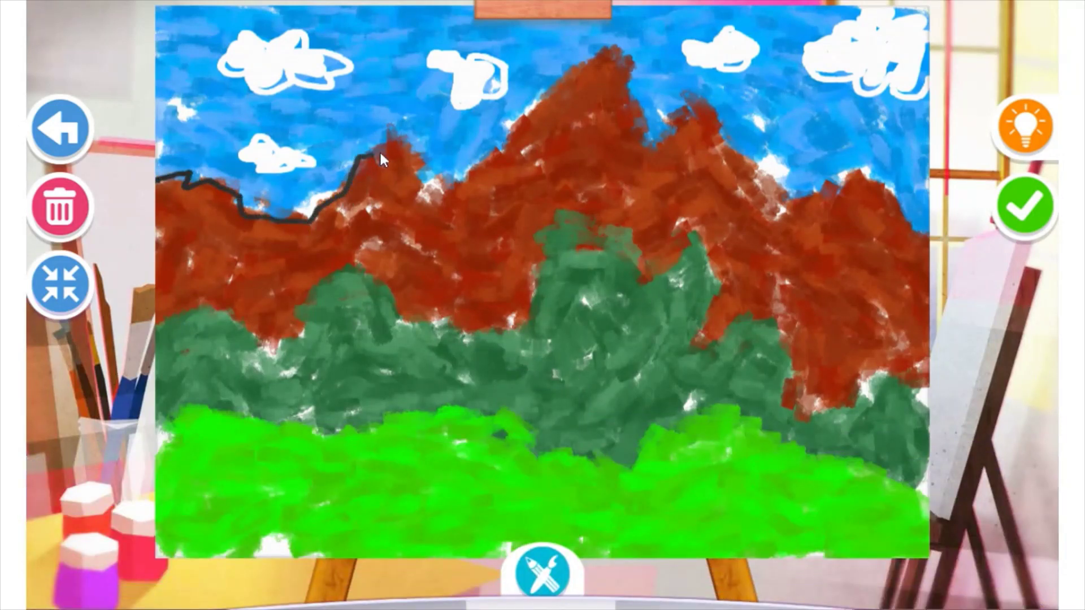
left_click_drag(428, 182, 438, 195)
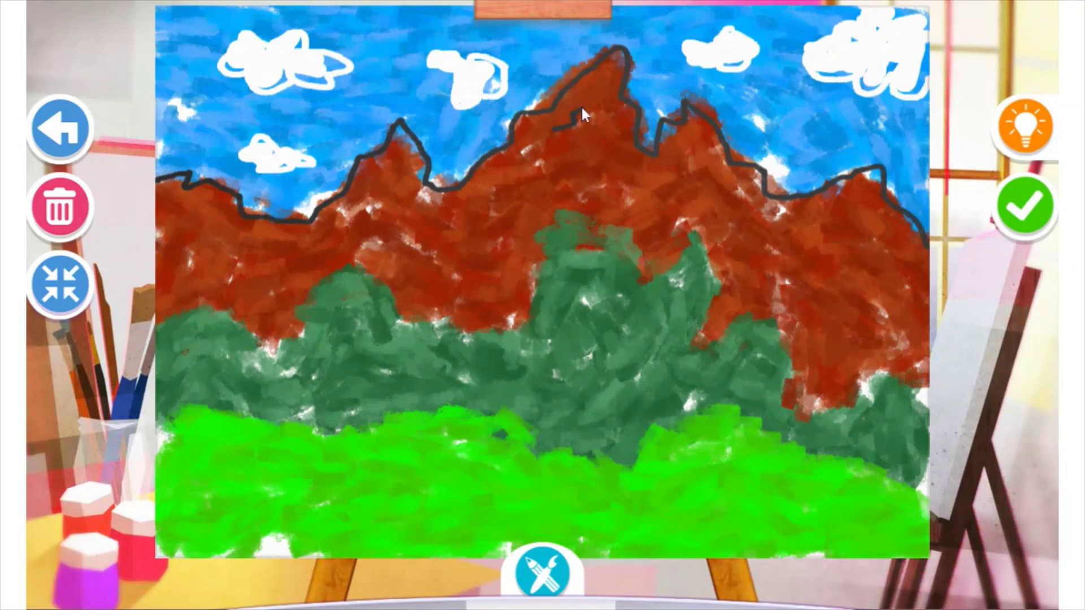
left_click_drag(688, 148, 693, 167)
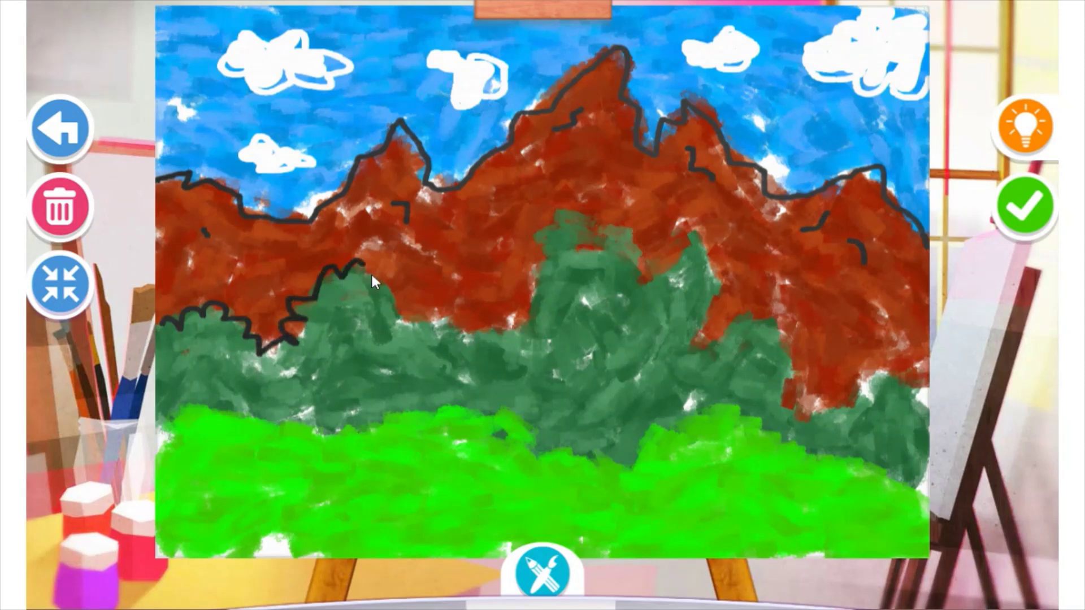
Outline the bumpy tops of the left and right bushes in black.
mouse_move(399, 330)
left_mouse_down()
mouse_move(423, 316)
mouse_move(431, 343)
mouse_move(459, 333)
left_mouse_up()
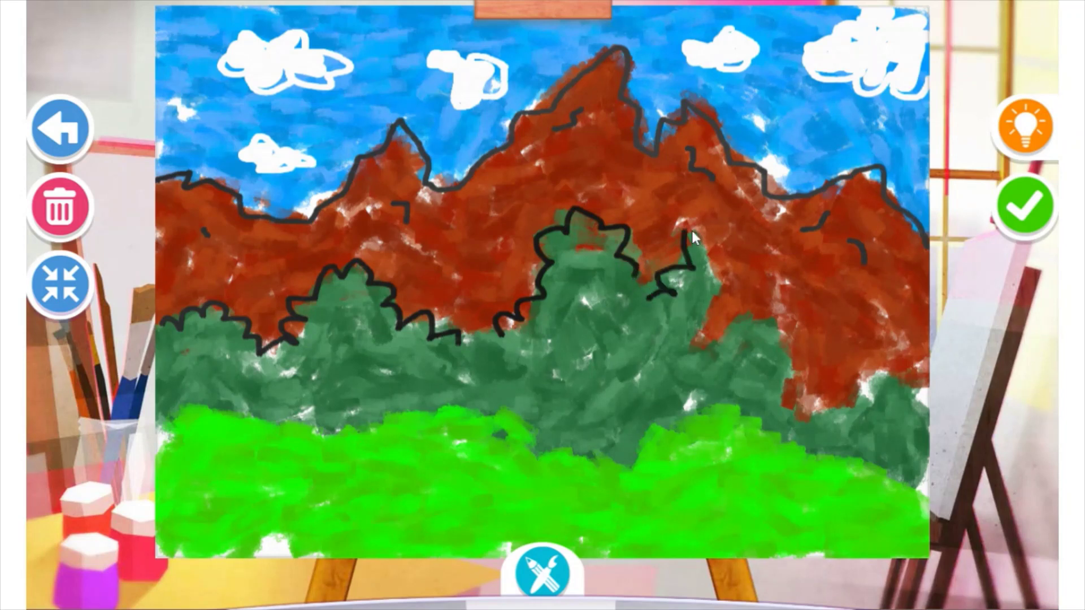
left_click_drag(701, 335, 703, 355)
left_click(728, 339)
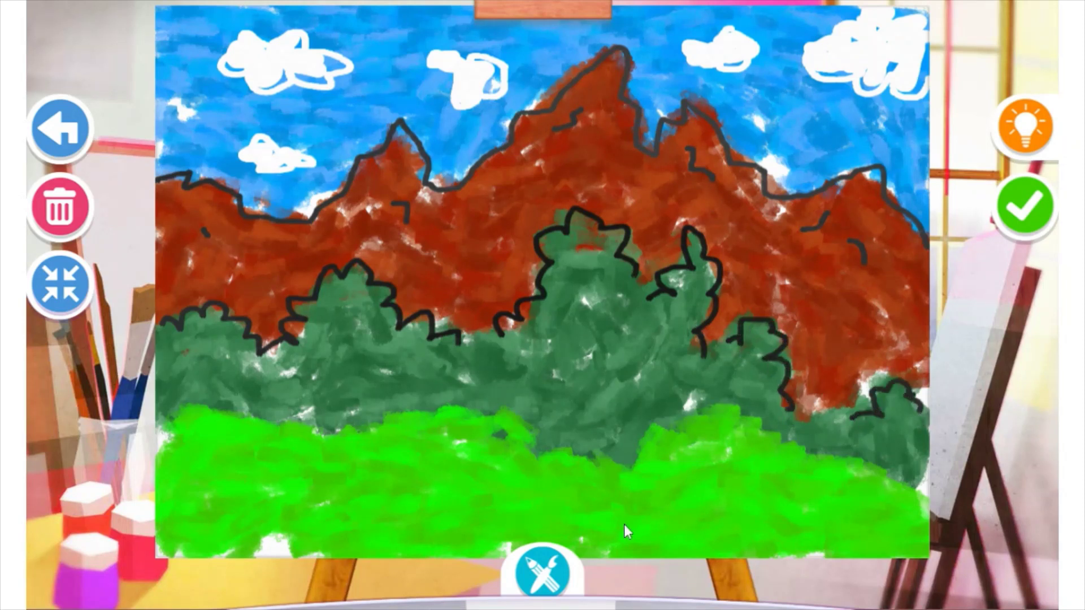
left_click(526, 585)
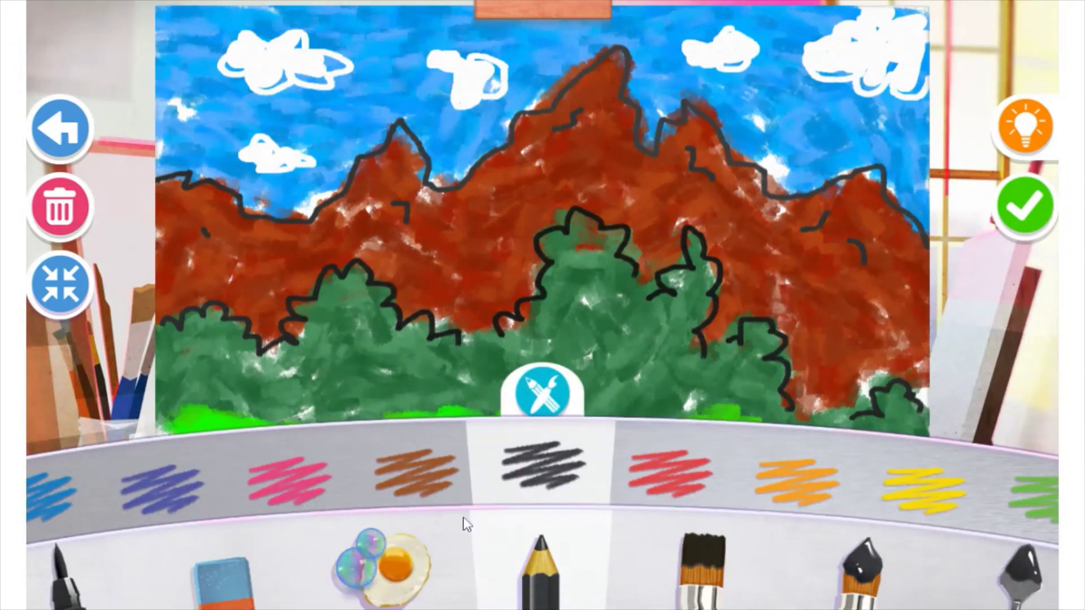
Draw thin brown trunks and branches beneath the green trees, including the right-hand tree.
left_click(403, 483)
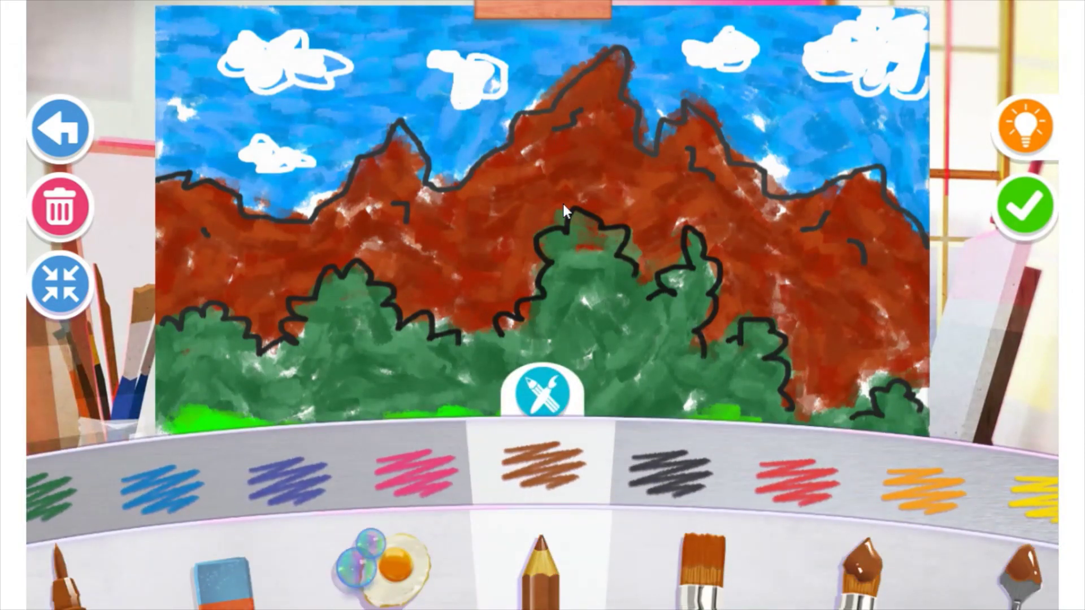
left_click_drag(565, 271, 581, 290)
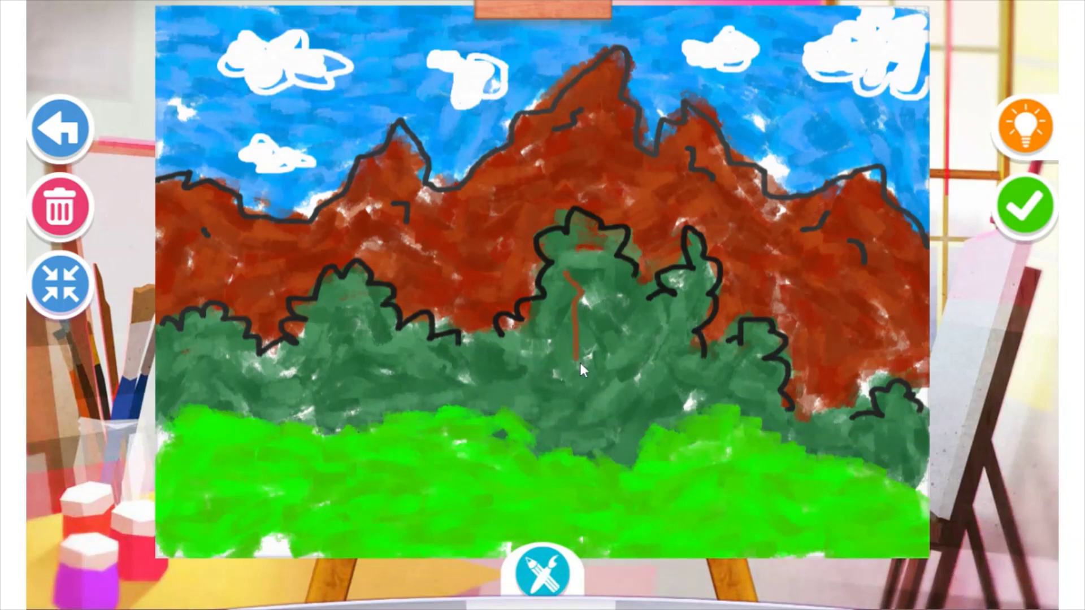
left_click(639, 344)
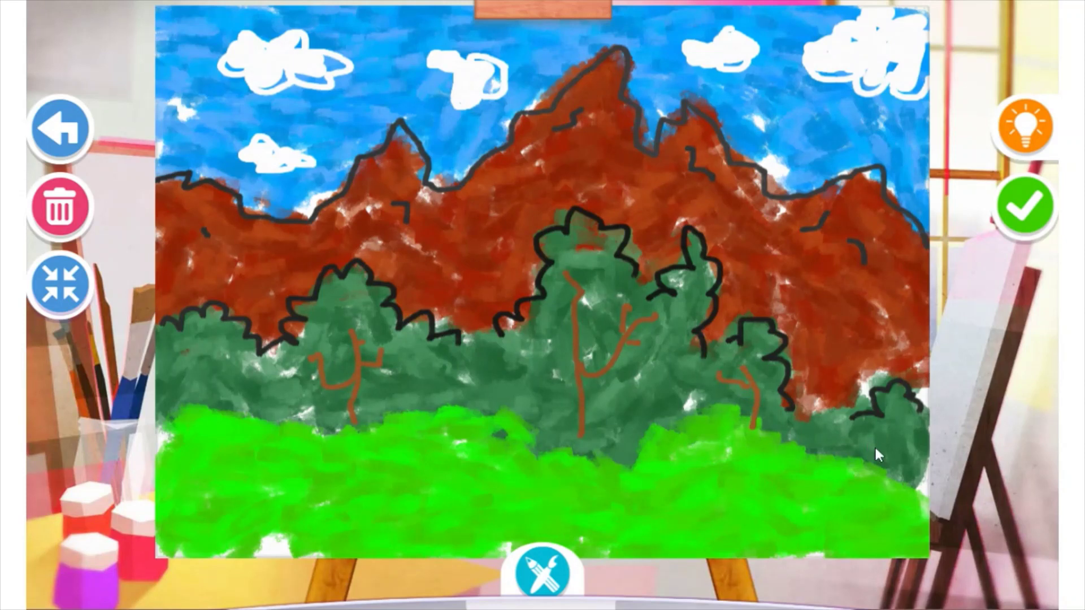
left_click_drag(890, 480, 898, 425)
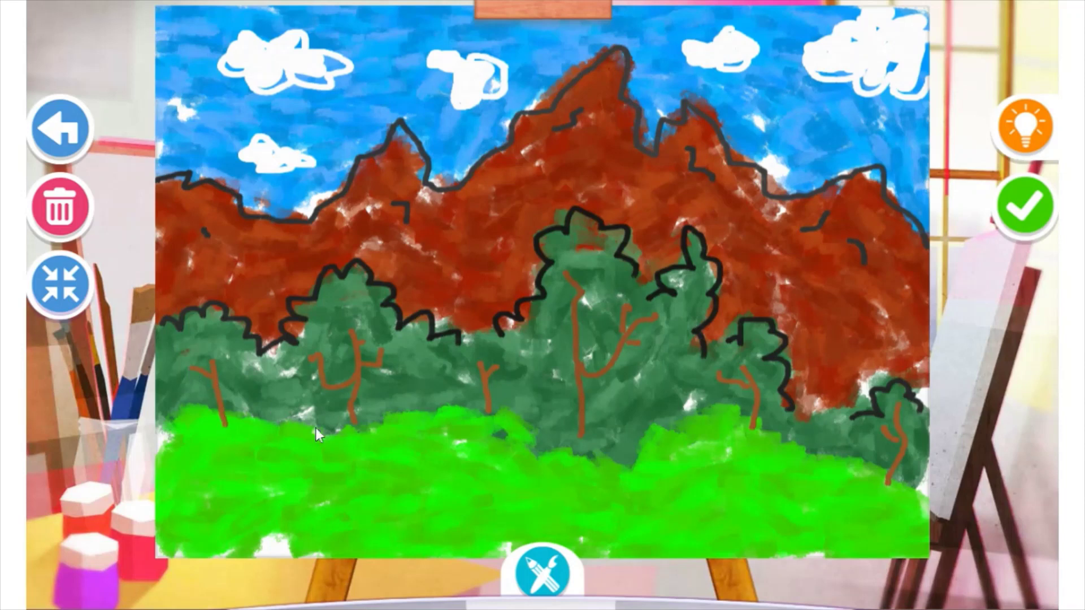
Switch to dark green and scatter short grass dashes across the lime ground.
left_click(554, 577)
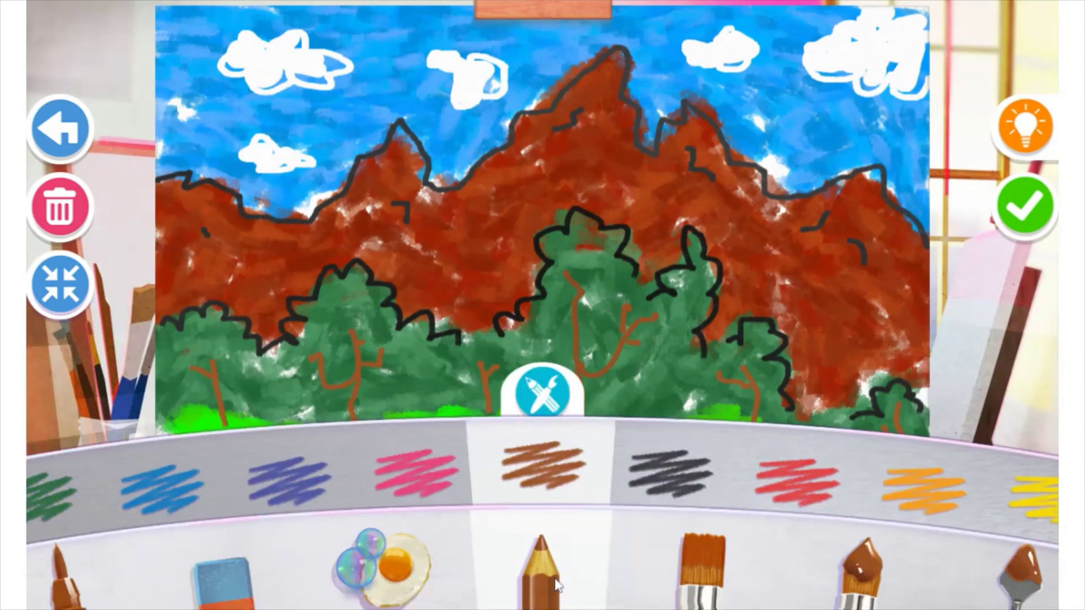
left_click(61, 503)
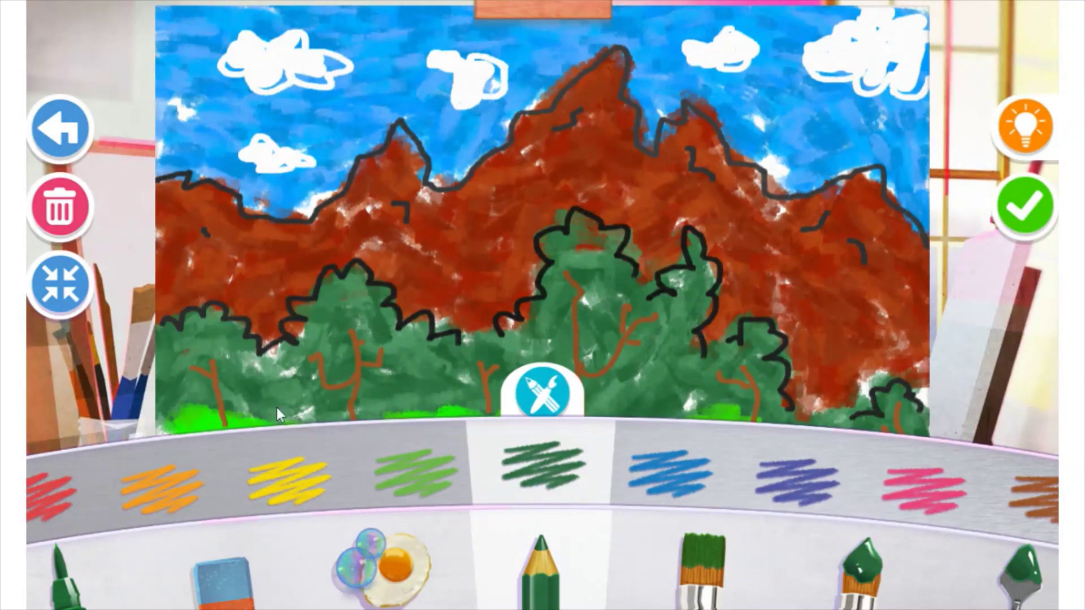
left_click(534, 401)
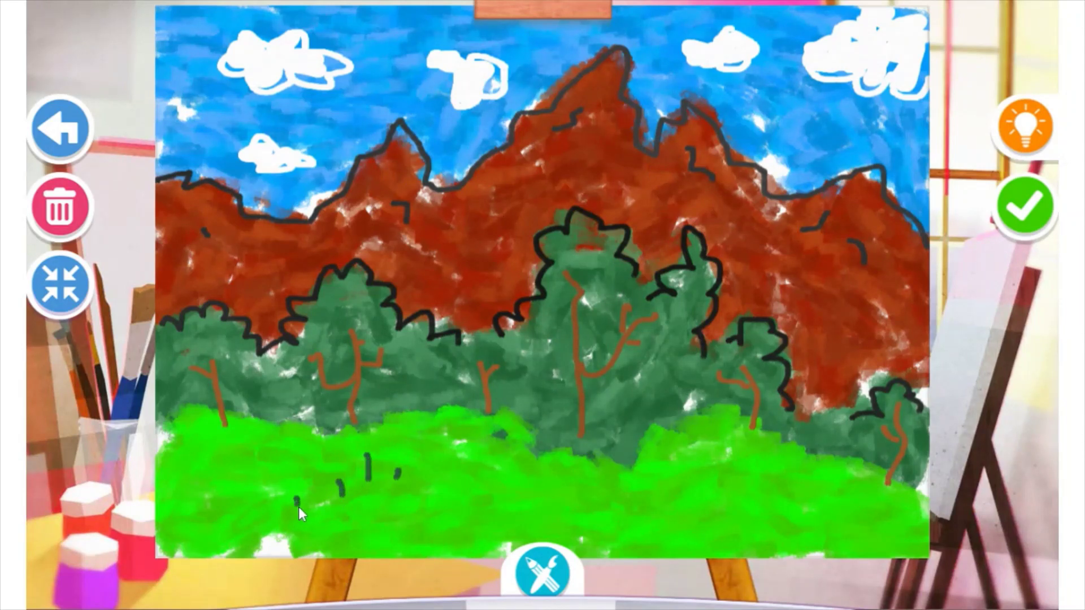
left_click_drag(258, 525, 261, 534)
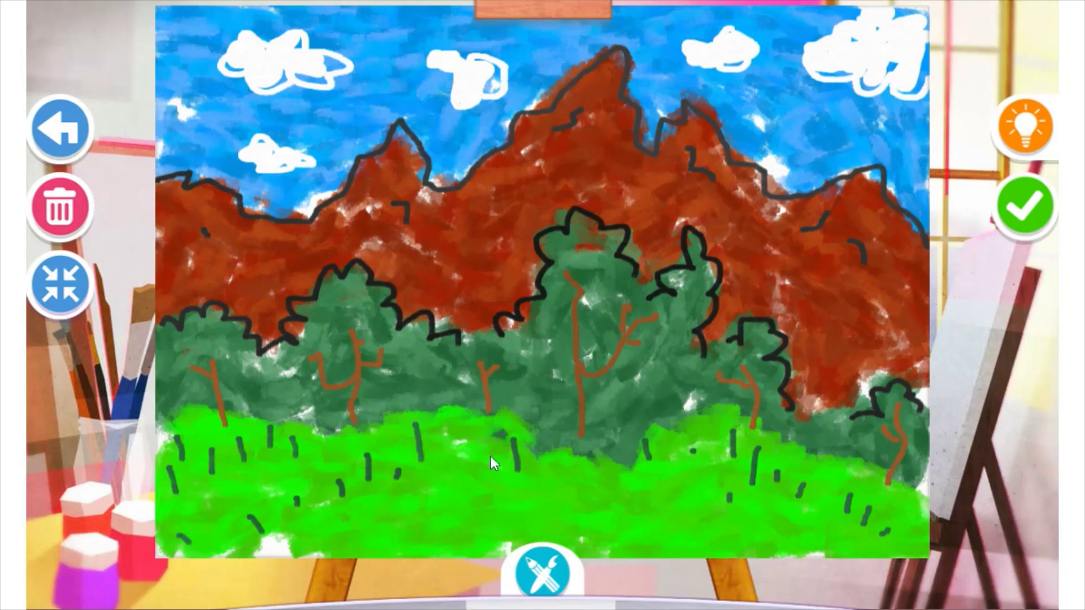
left_click_drag(792, 519, 793, 511)
Paint a purple pond on the lower-right grass with the flat brush, then return to the pencil.
left_click(550, 564)
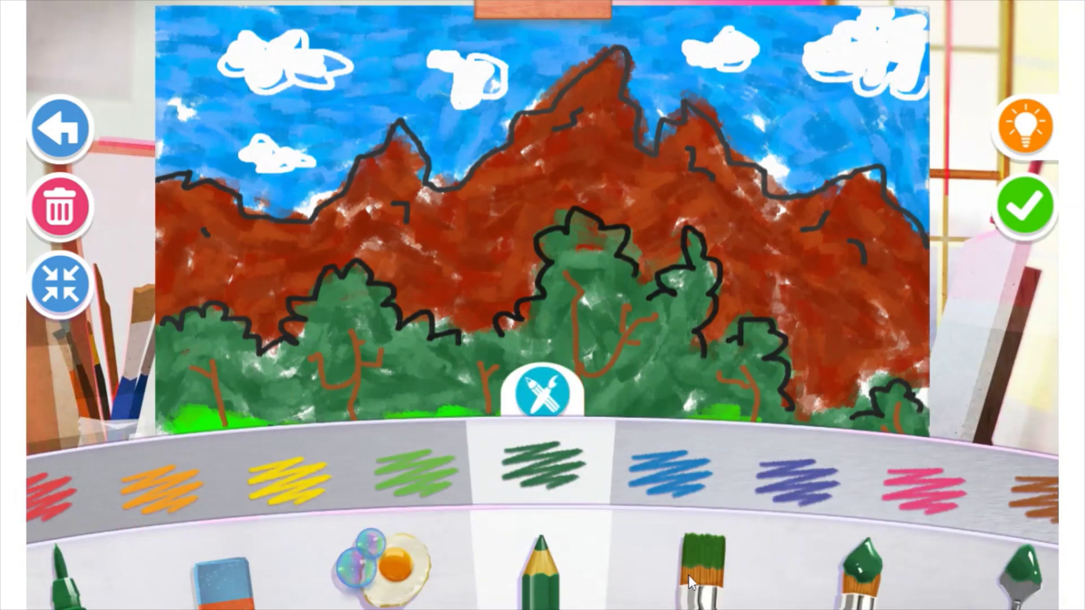
left_click(702, 582)
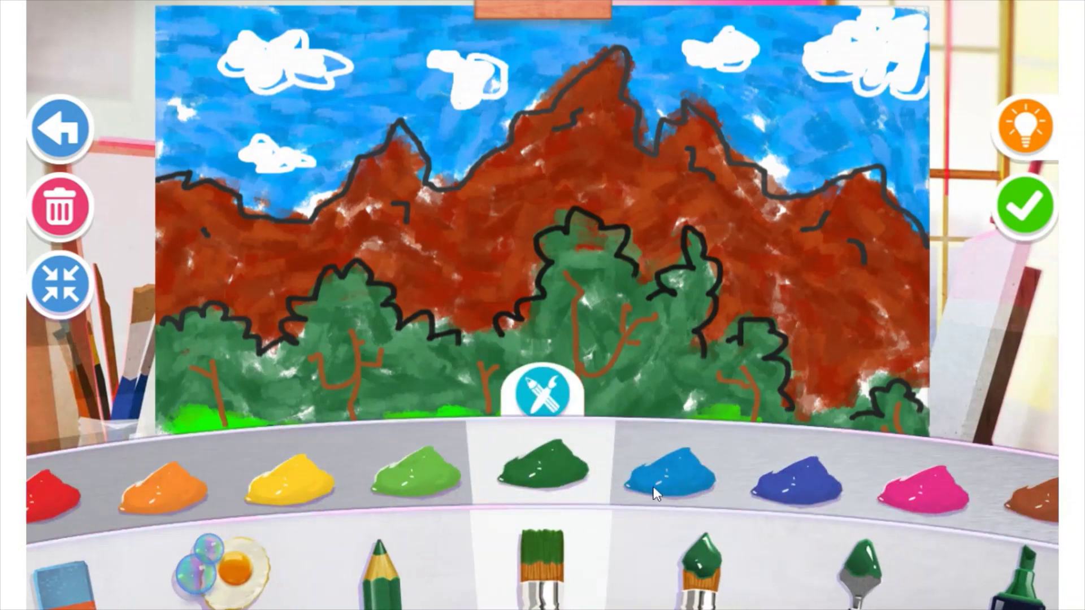
left_click(653, 486)
left_click(663, 478)
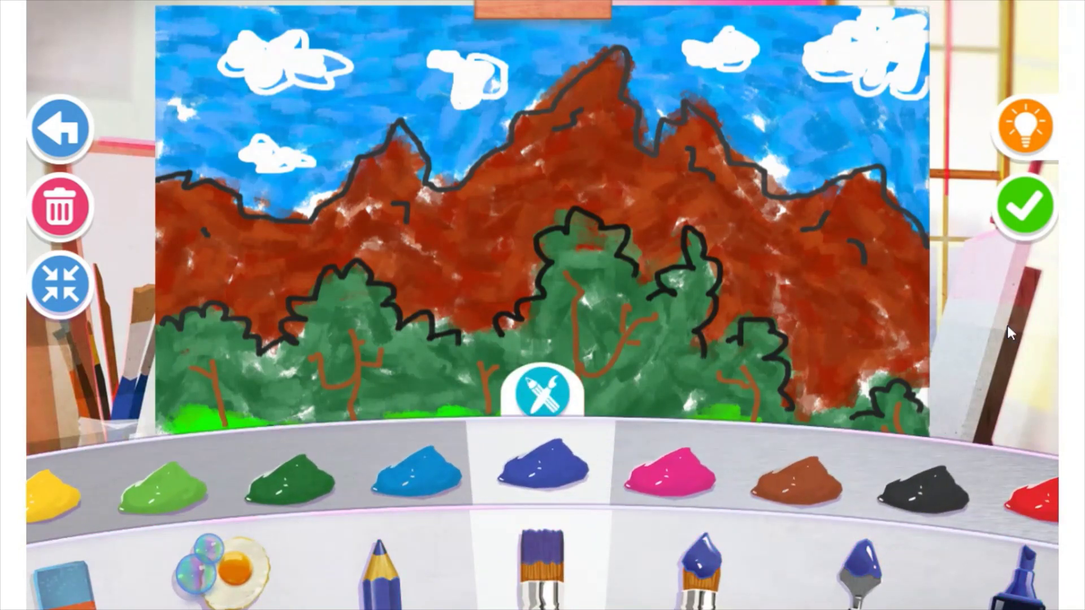
left_click(541, 393)
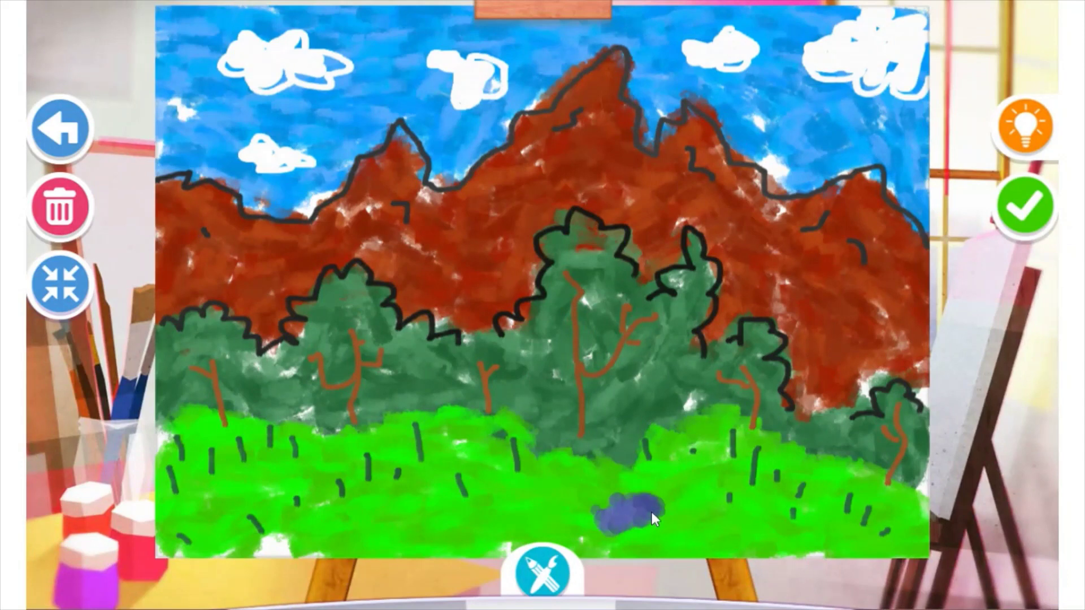
left_click_drag(747, 510, 696, 513)
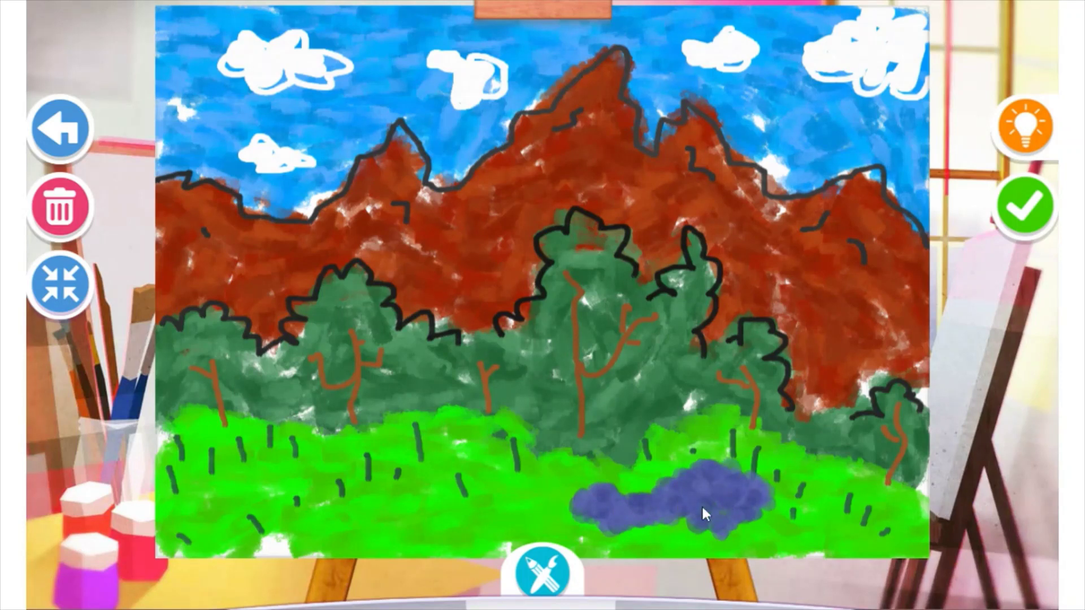
left_click(548, 568)
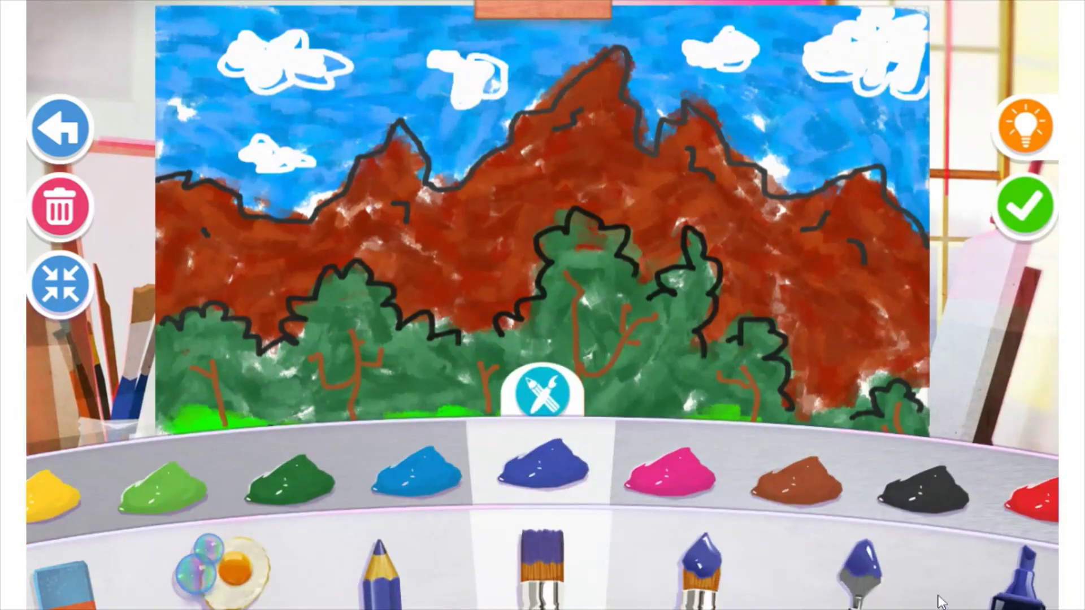
left_click(378, 571)
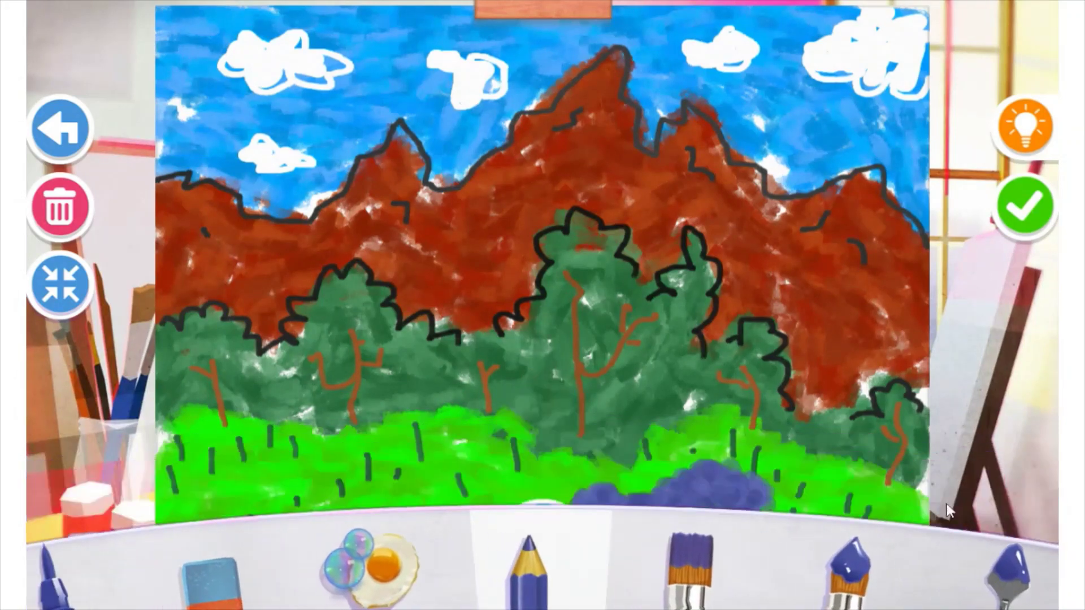
Trace a black pencil outline around the edge of the purple pond.
left_click(935, 492)
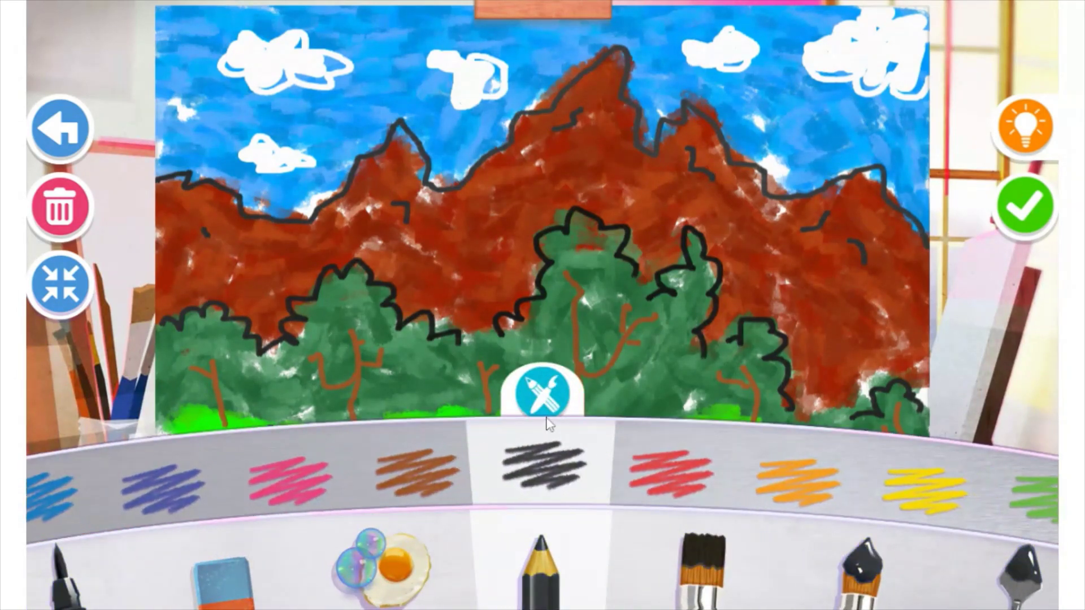
left_click(543, 396)
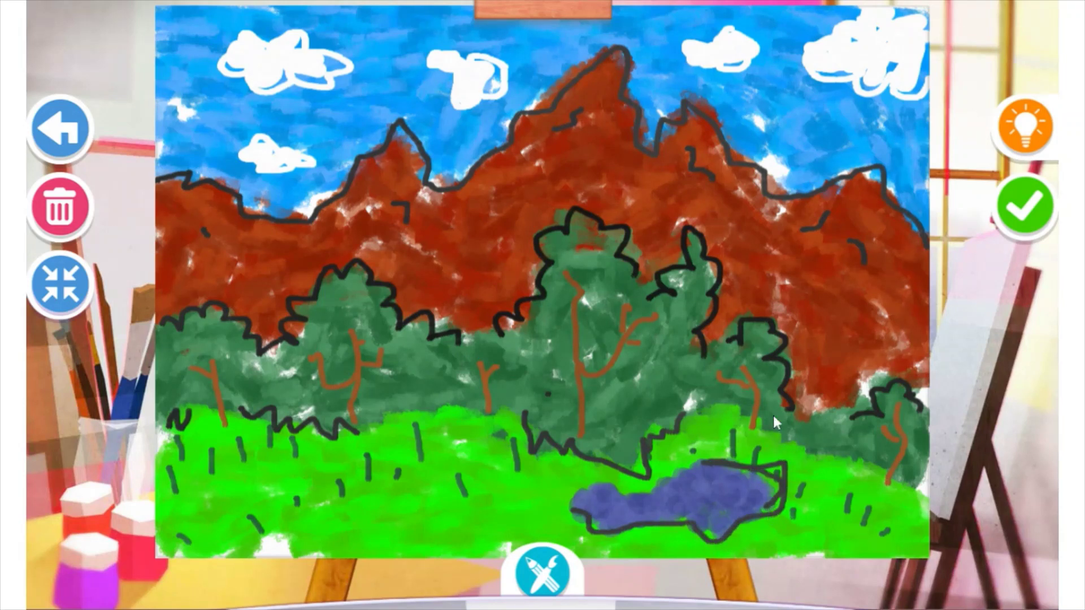
left_click_drag(826, 460, 852, 478)
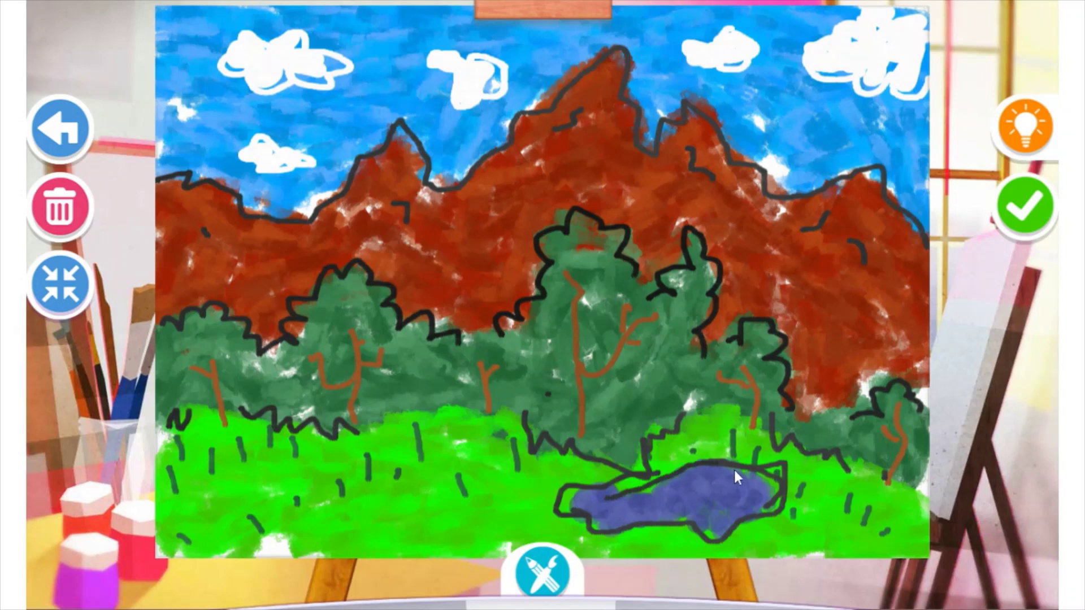
left_click(538, 576)
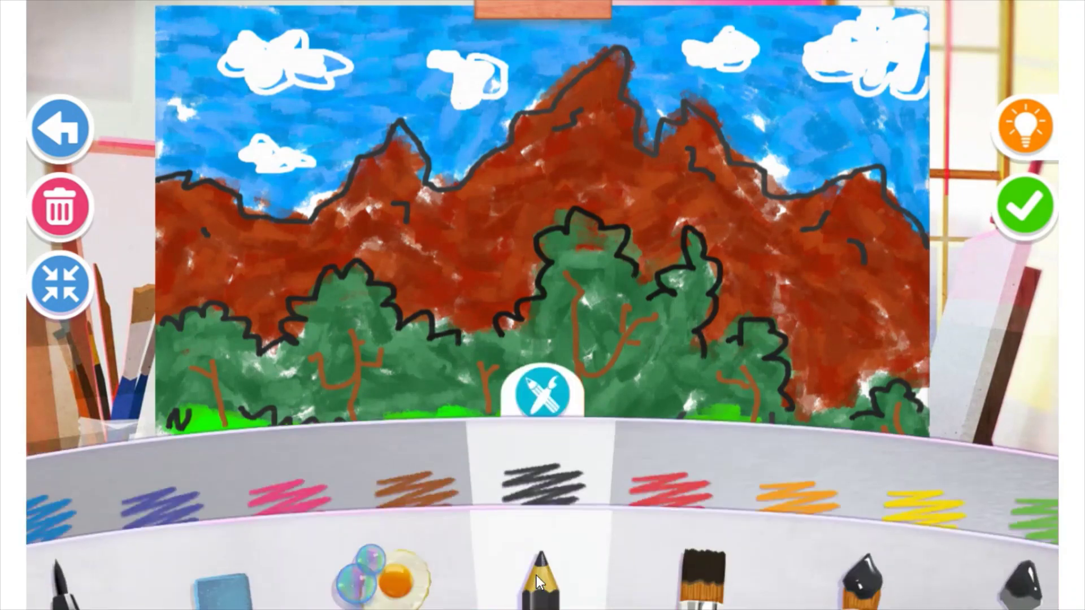
Cover the pond's stray outline with light green palette knife, then confirm the painting finished.
left_click(1038, 499)
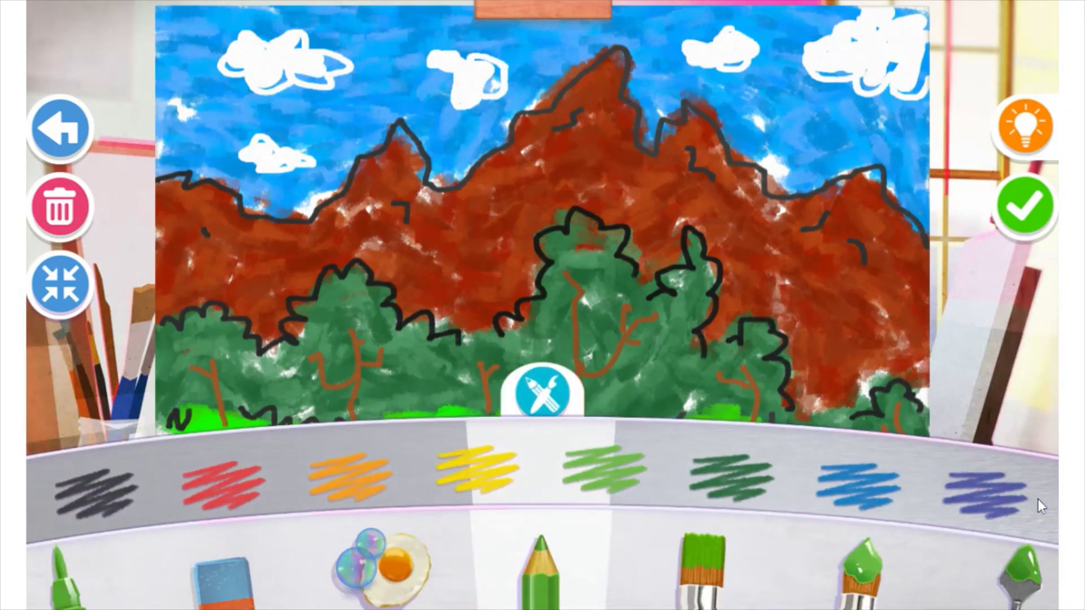
left_click(998, 593)
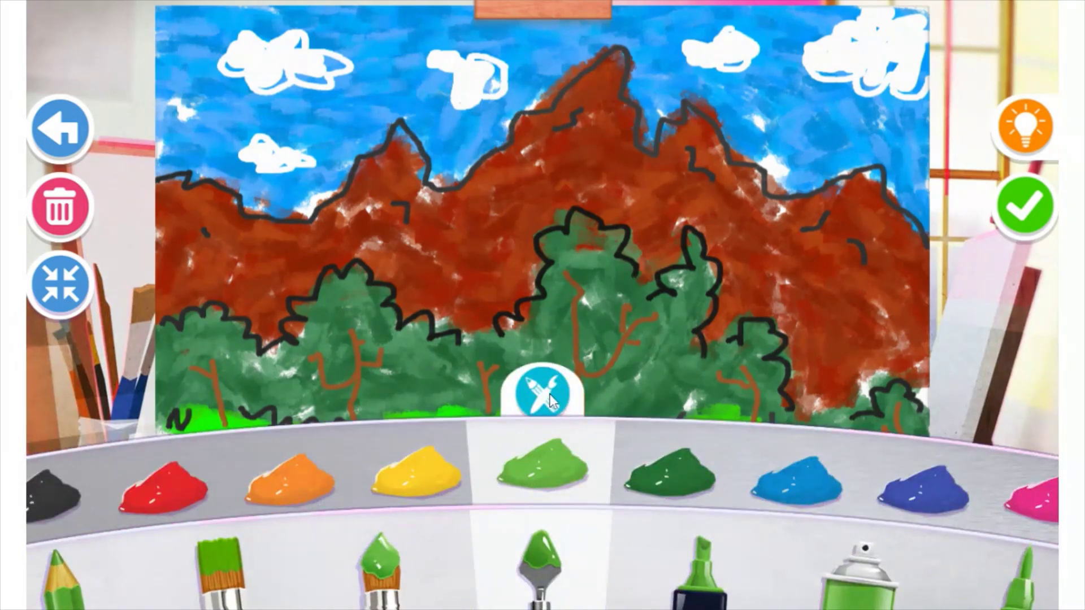
left_click(546, 395)
left_click_drag(783, 466, 802, 492)
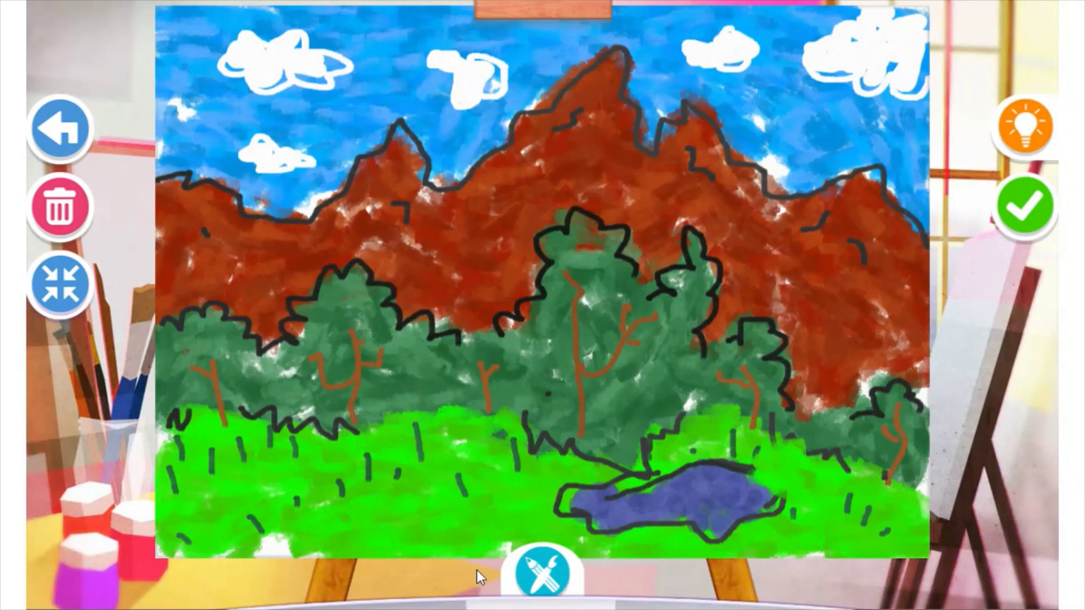
left_click(1016, 216)
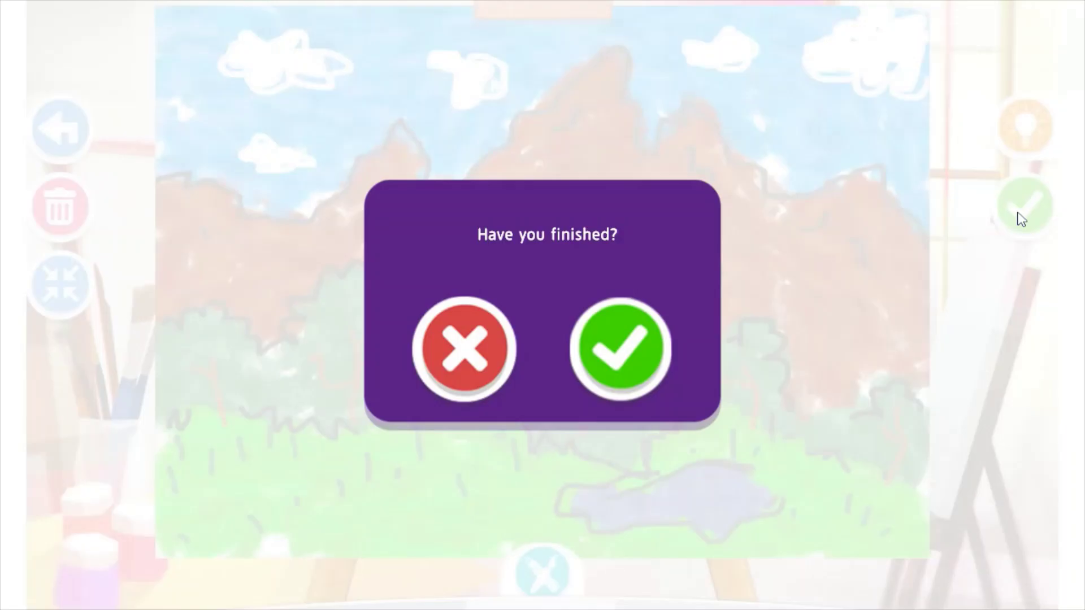
left_click(628, 362)
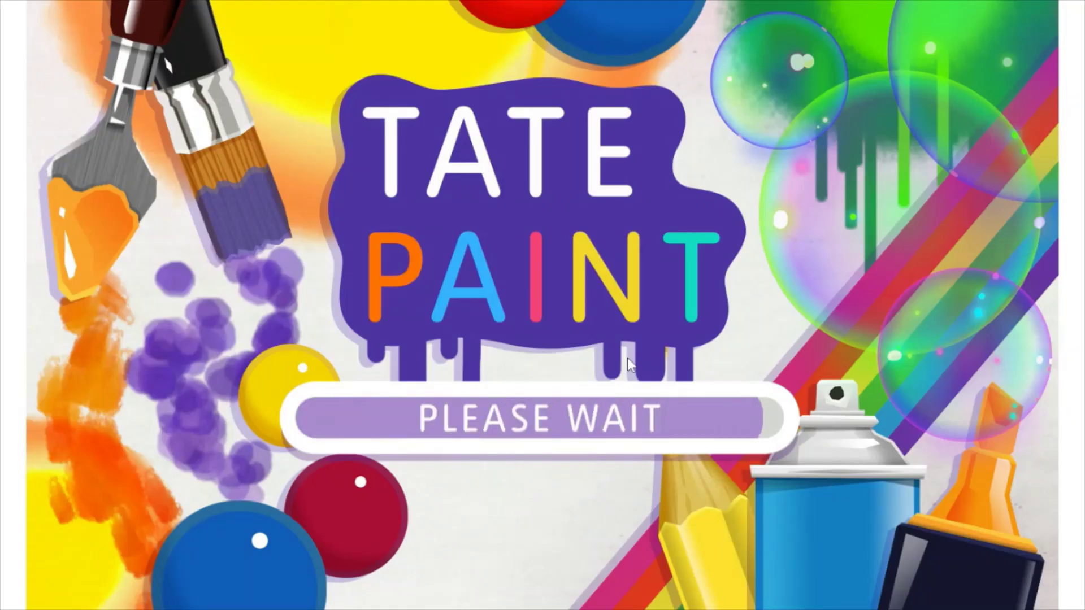